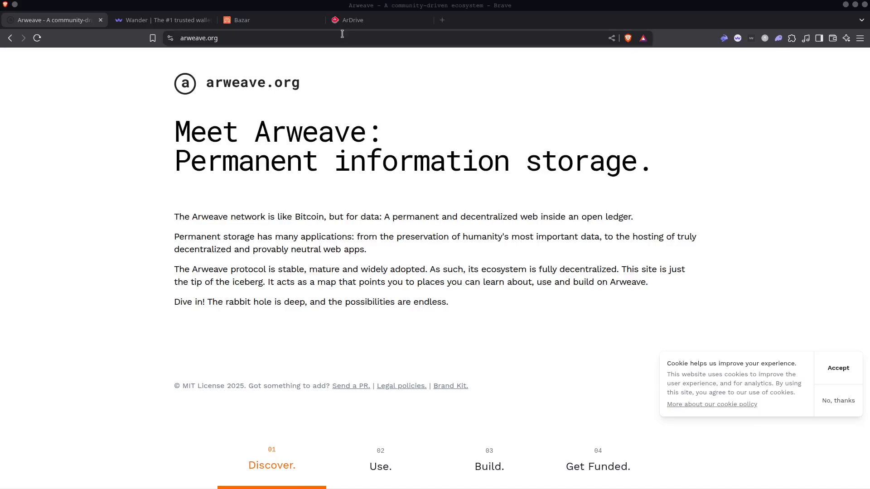
# Look over the Bazar, ArDrive and Wander sites plus the Wander wallet extension, and close the Wander page.
pyautogui.click(242, 20)
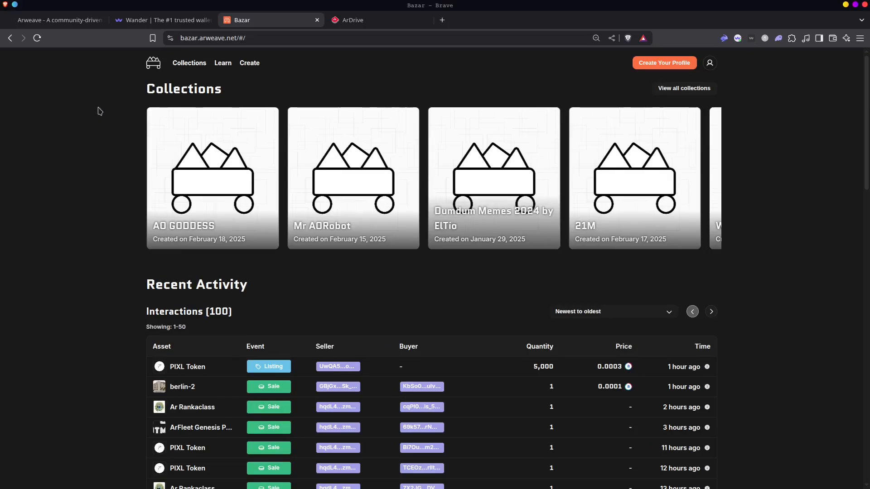
pyautogui.hotkey('ctrl', 'Tab')
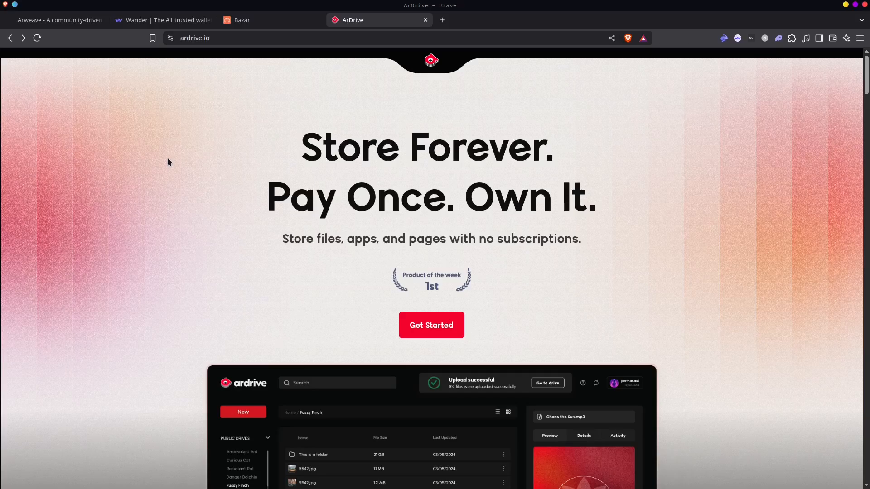
pyautogui.click(153, 21)
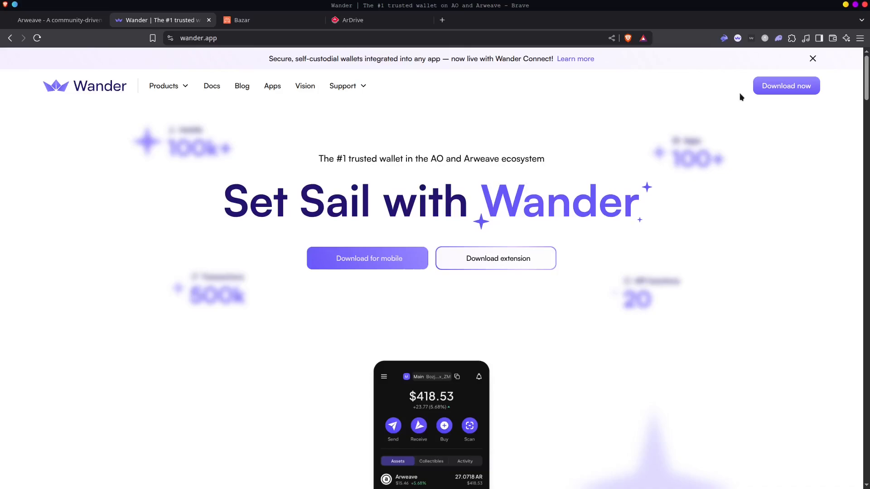
pyautogui.click(737, 38)
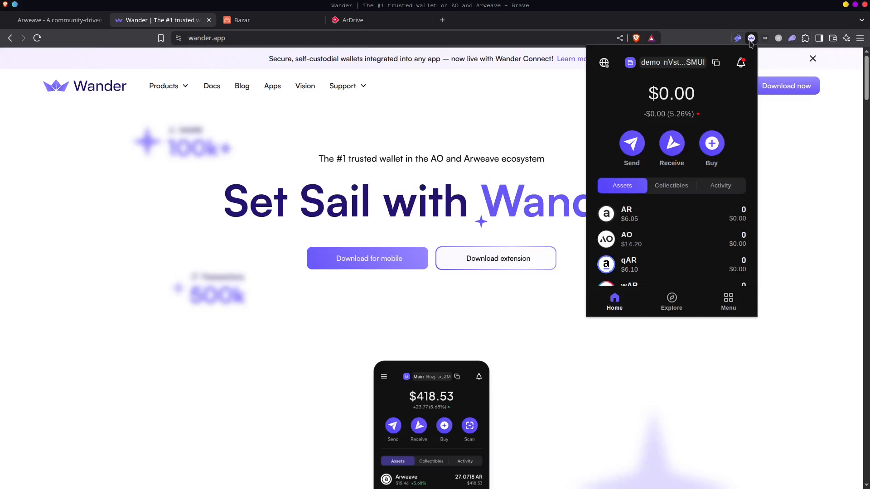
pyautogui.hotkey('ctrl', 'w')
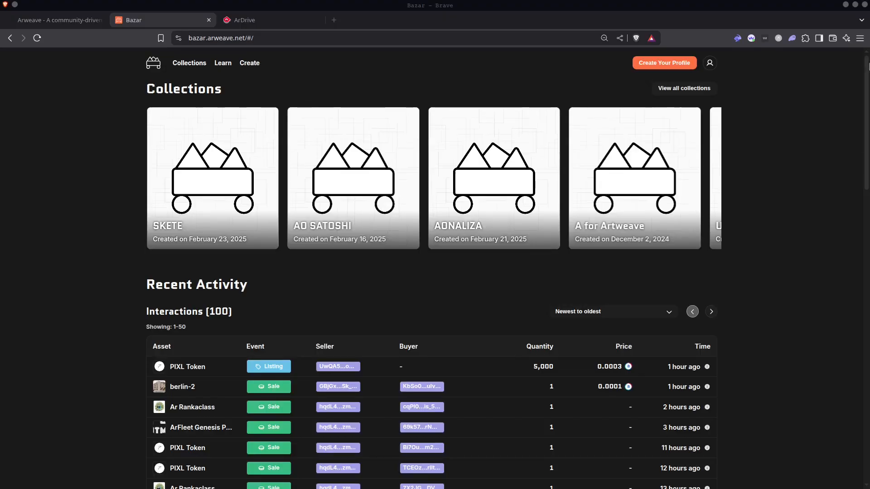
pyautogui.click(101, 181)
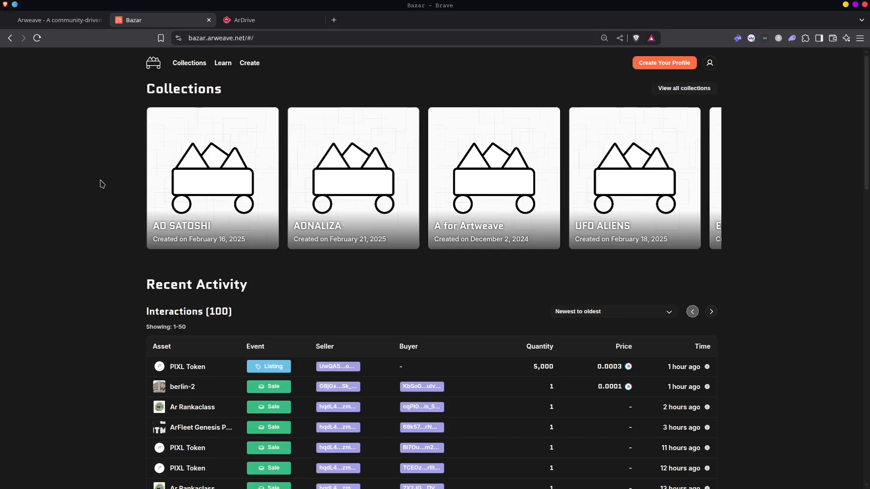
# Start creating a Bazar profile and upload banner.jpg from the Desktop folder as its banner.
pyautogui.click(665, 66)
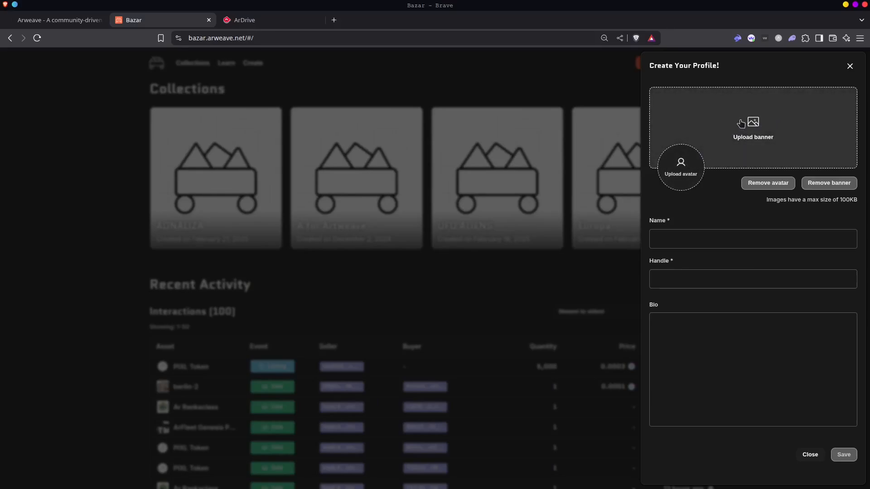
pyautogui.click(775, 125)
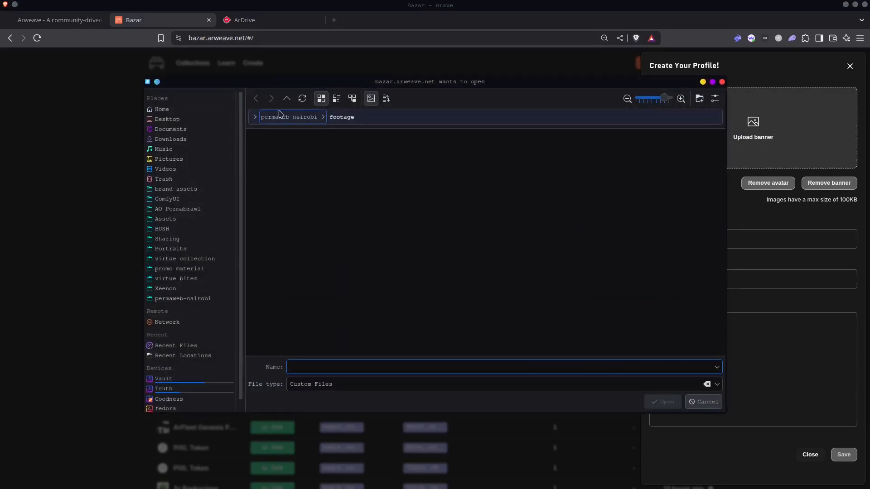
pyautogui.click(173, 120)
pyautogui.click(503, 190)
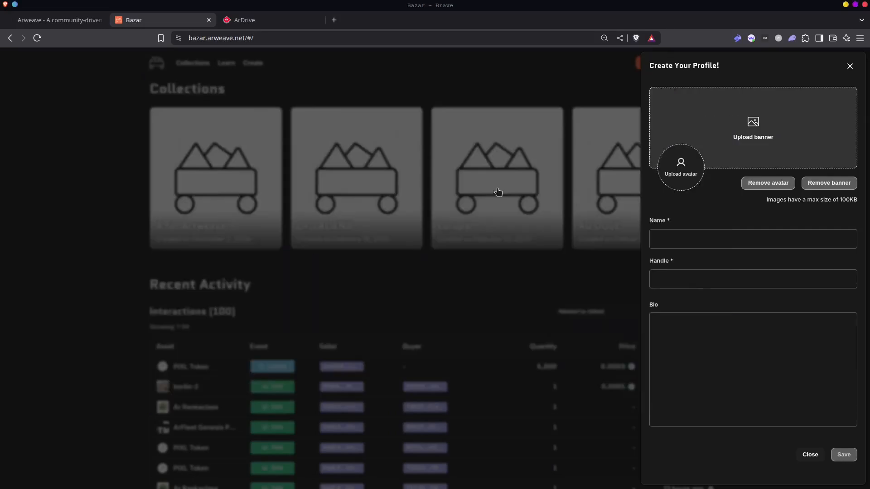
pyautogui.doubleClick(499, 189)
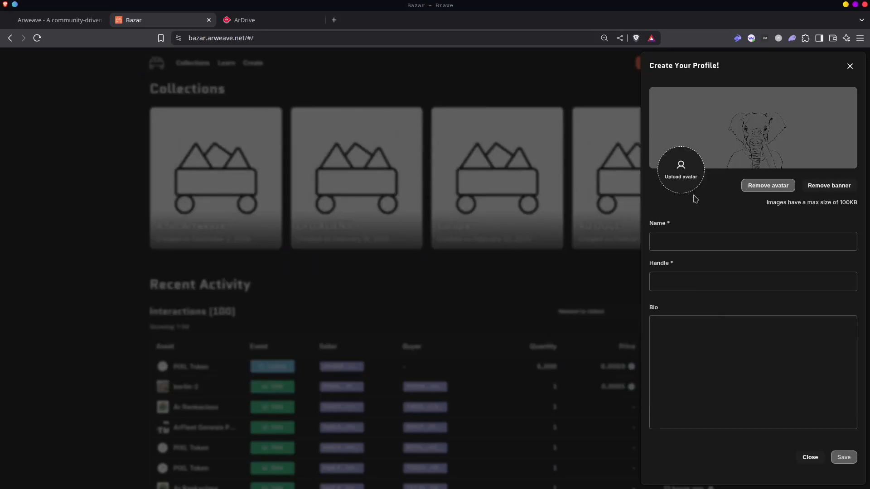
# Upload avatar.jpg as the profile's avatar and highlight the maximum image size note.
pyautogui.click(681, 172)
pyautogui.click(330, 193)
pyautogui.doubleClick(330, 193)
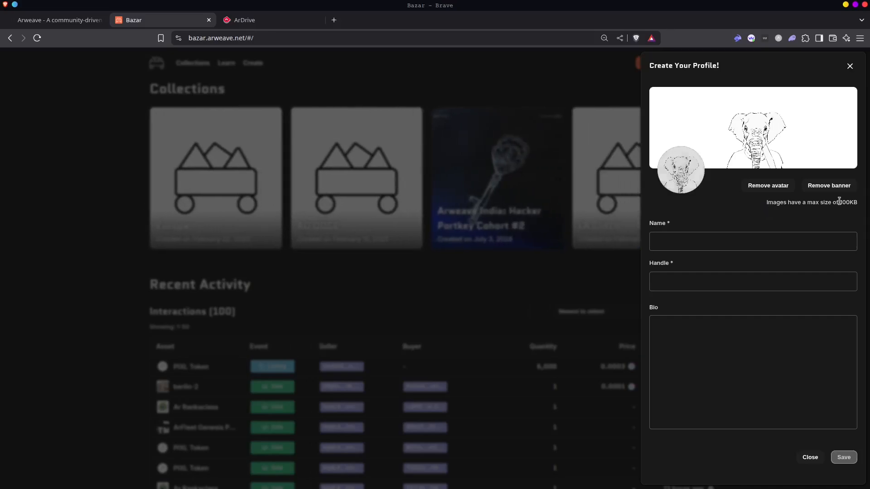
pyautogui.moveTo(838, 202); pyautogui.dragTo(857, 202)
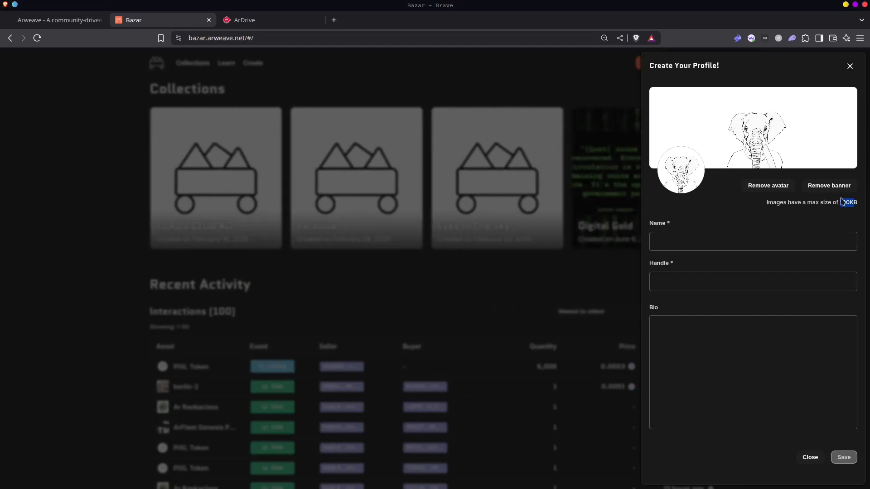
# Fill in the profile name as "hakunamatata" and the handle as "matata".
pyautogui.click(675, 241)
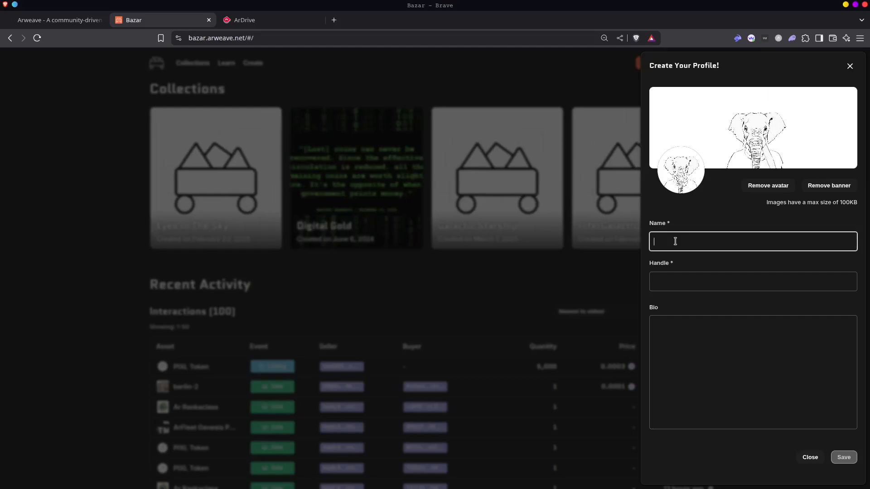
pyautogui.write('hakunamatata')
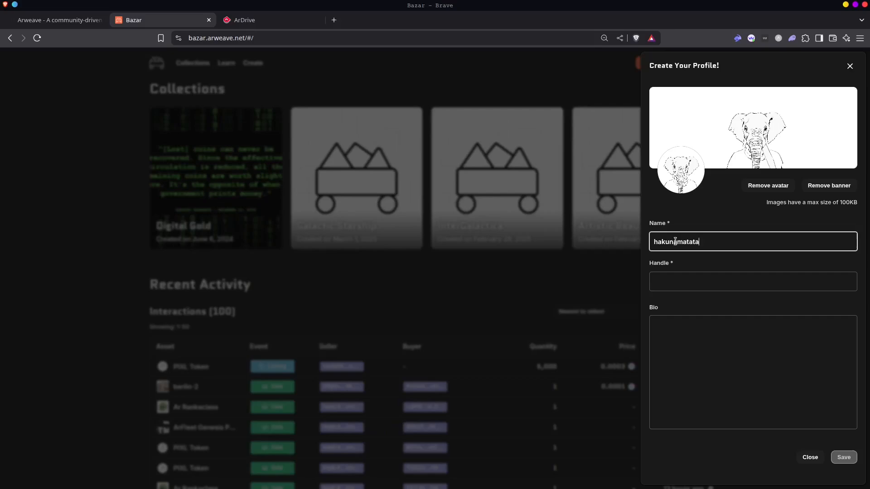
pyautogui.click(675, 275)
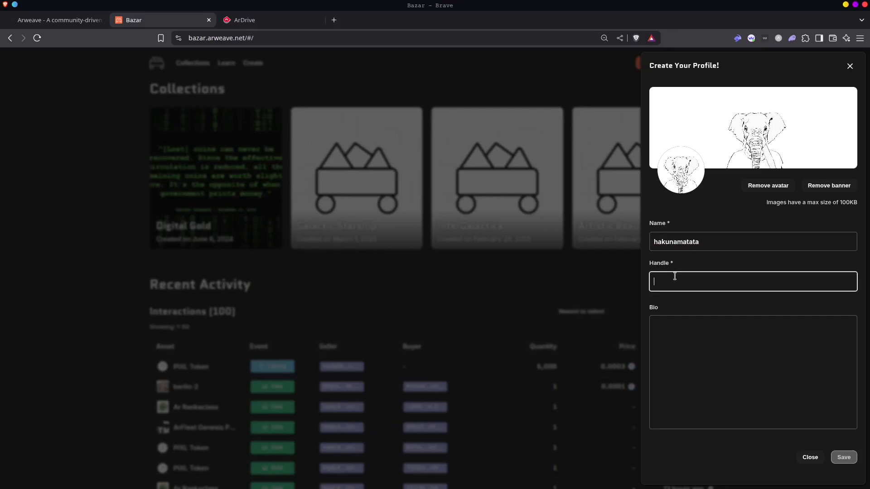
pyautogui.write('matata')
pyautogui.click(682, 331)
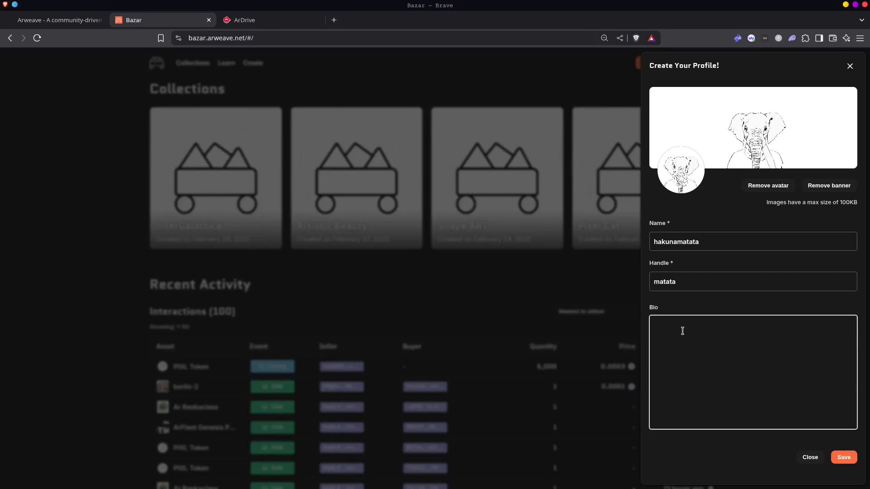
pyautogui.write('matata i')
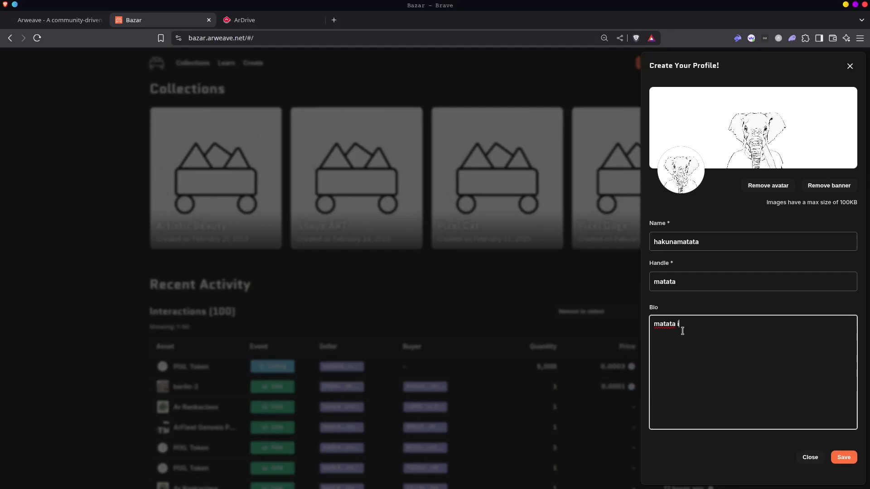
pyautogui.write('lipotea')
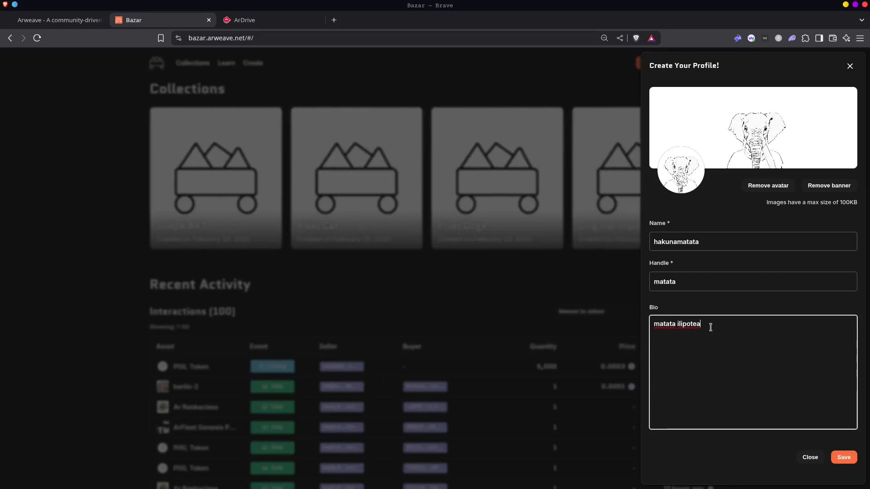
pyautogui.moveTo(708, 325); pyautogui.dragTo(648, 322)
pyautogui.press('BackSpace')
# Write the profile bio as "hakuna matata palipo hekima.".
pyautogui.write('h')
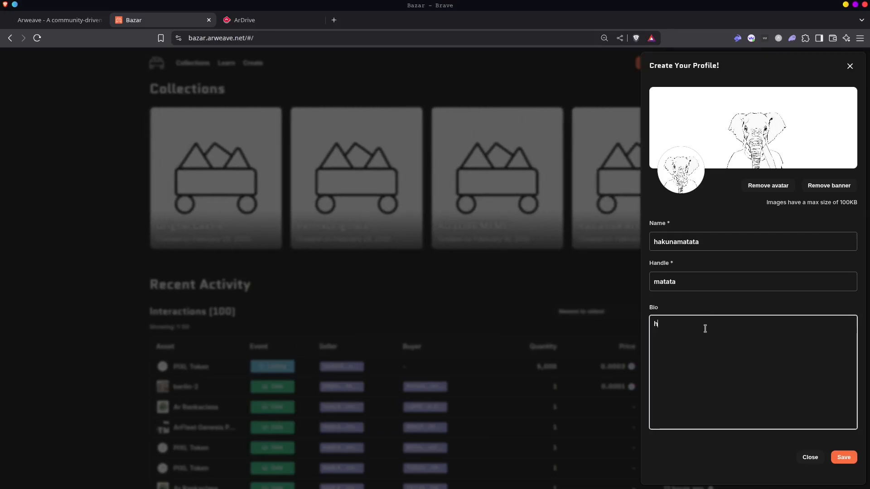
pyautogui.write('akuna mata')
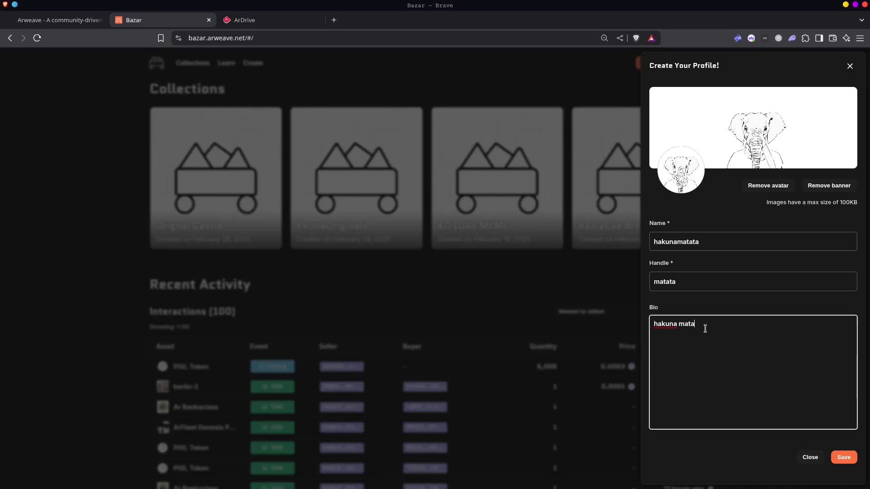
pyautogui.write('t palipoh')
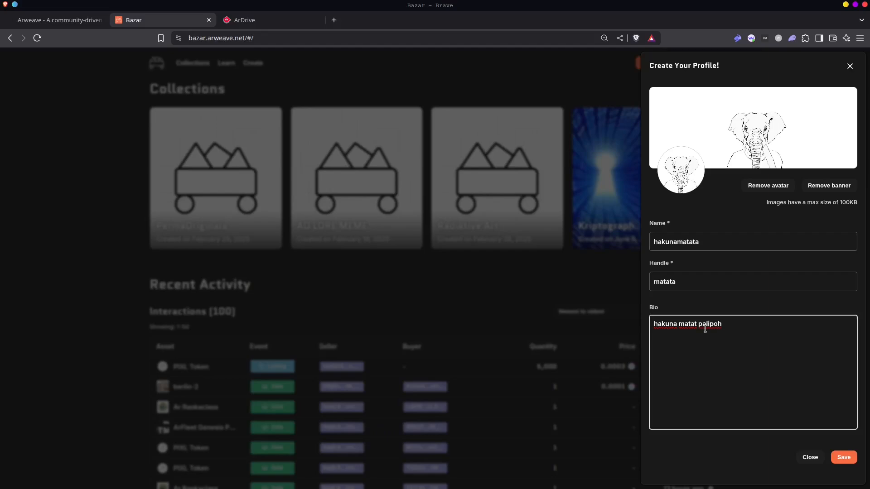
pyautogui.press('BackSpace')
pyautogui.write(' hekima.')
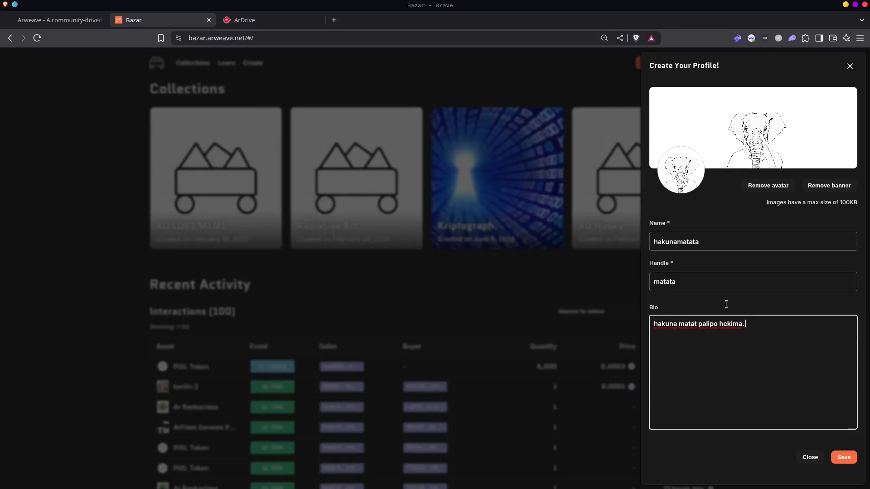
pyautogui.click(697, 323)
pyautogui.write('a')
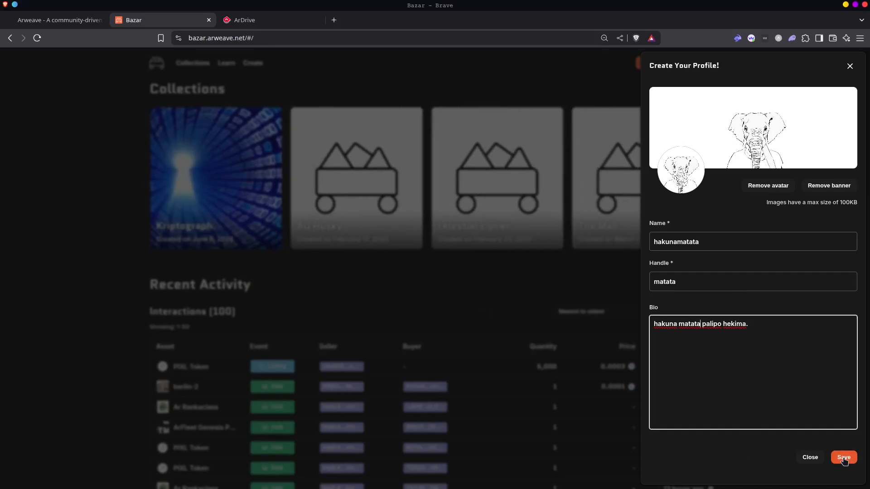
# Save the profile, authorize its transaction in the Wander wallet, and leave the profile form.
pyautogui.click(843, 459)
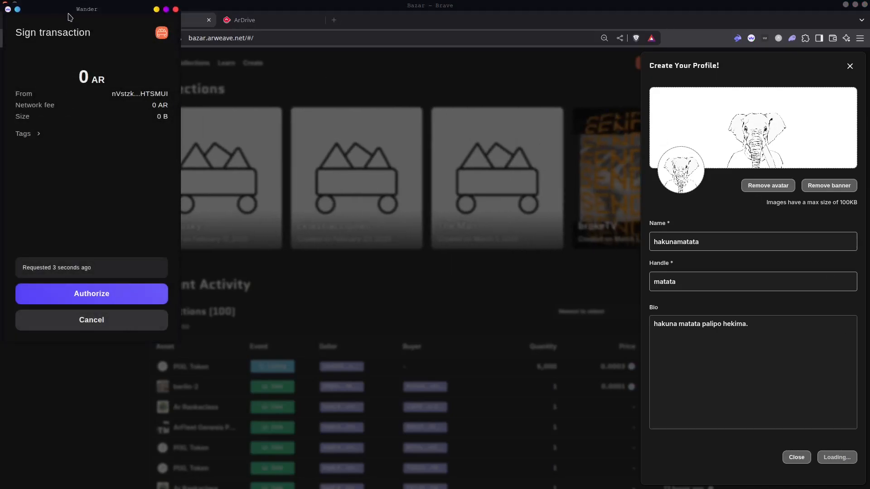
pyautogui.moveTo(97, 27); pyautogui.dragTo(110, 34)
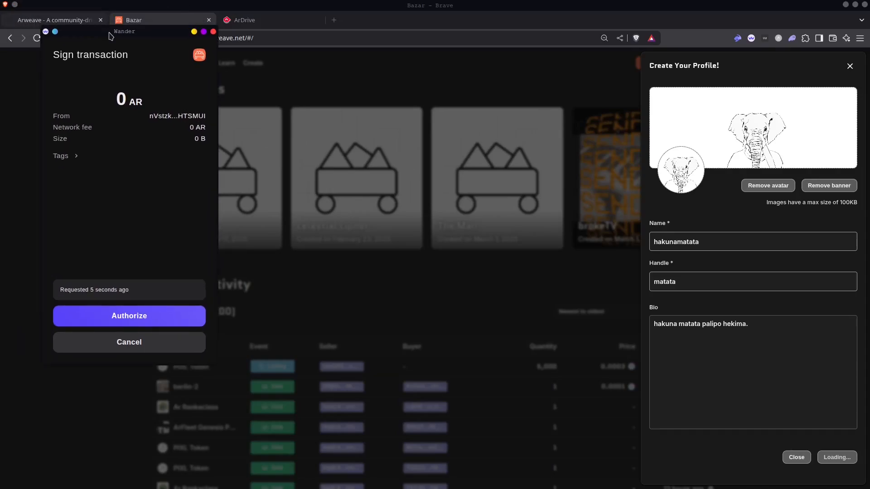
pyautogui.click(131, 317)
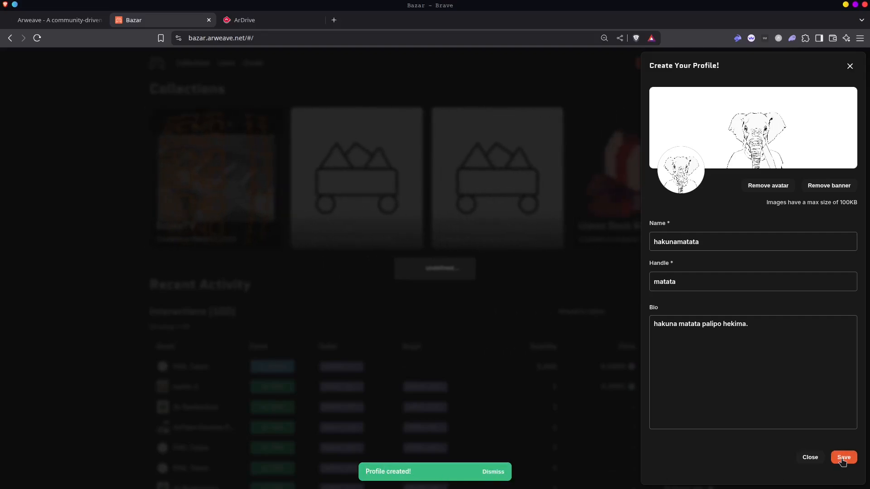
pyautogui.click(588, 360)
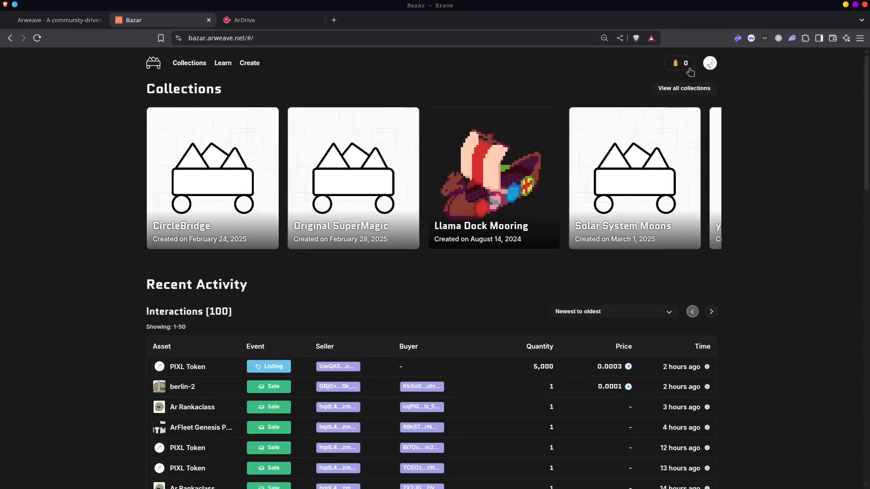
# View the newly created profile's page on Bazar, including its assets section.
pyautogui.click(710, 63)
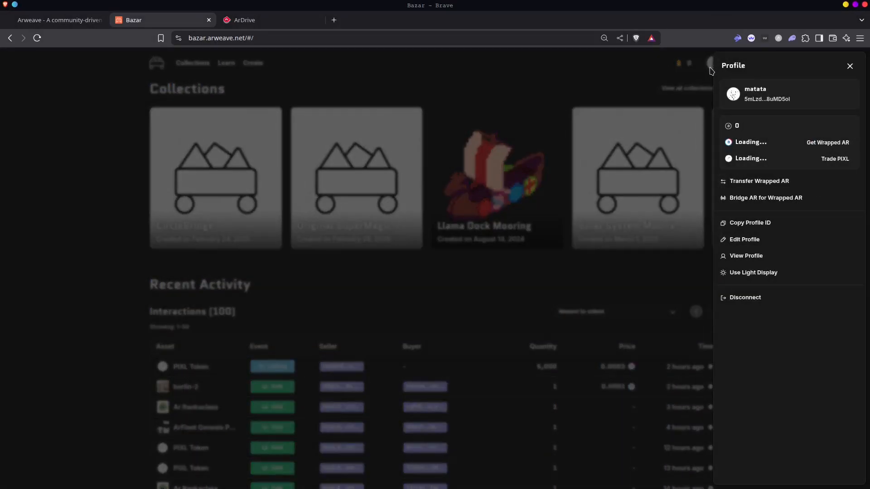
pyautogui.click(749, 256)
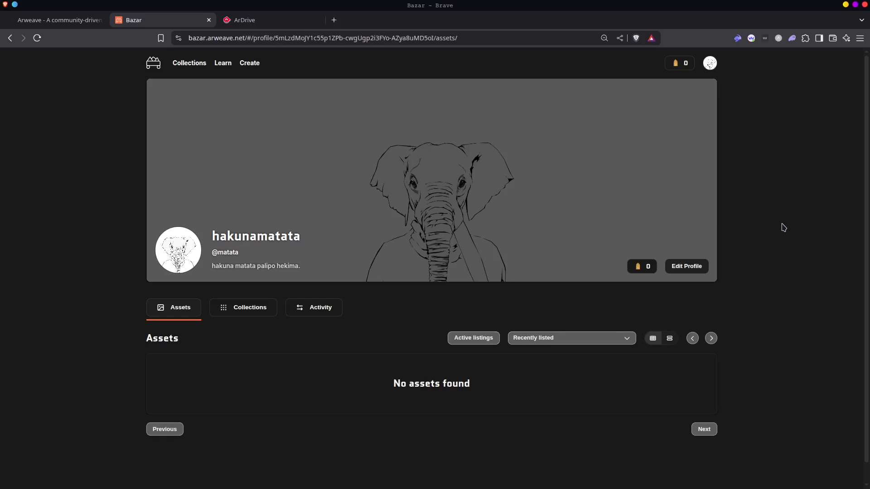
pyautogui.scroll(-1, 782, 227)
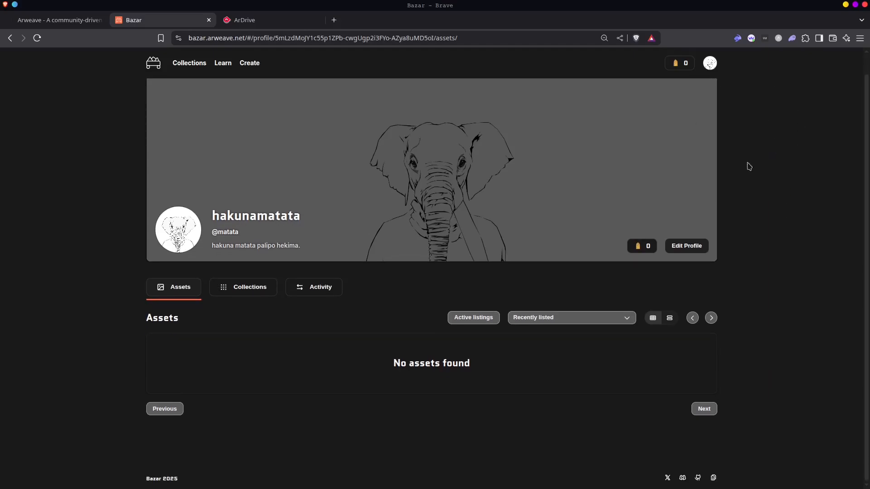
# Open Bazar Studio to create content and reload it so the connected account's profile loads.
pyautogui.click(252, 64)
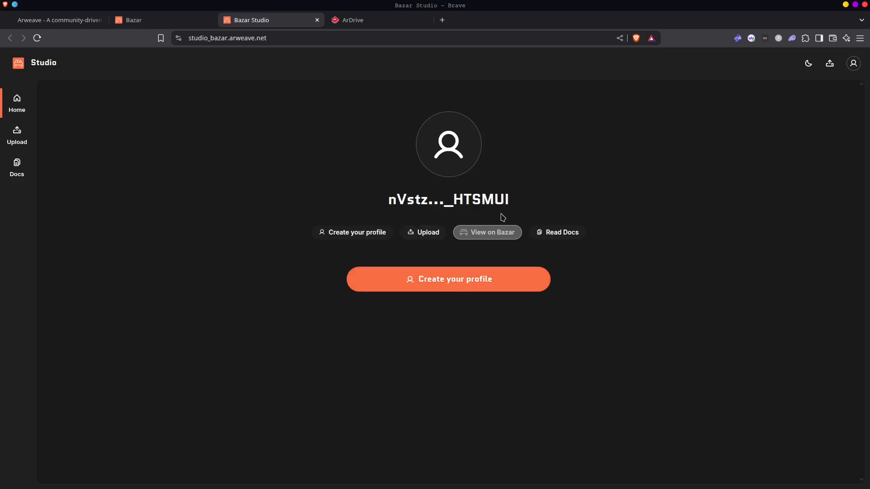
pyautogui.click(37, 38)
pyautogui.click(852, 65)
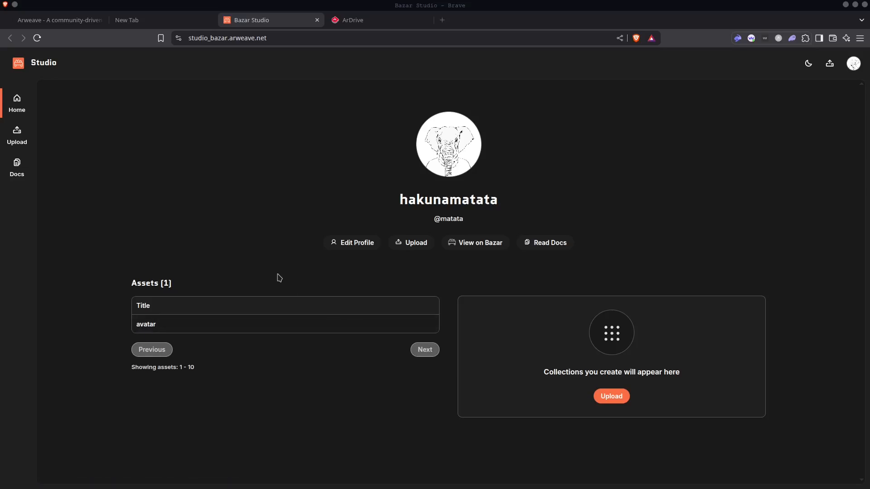
# Start a new atomic assets upload and choose banner.jpg from the Desktop as its file.
pyautogui.click(15, 136)
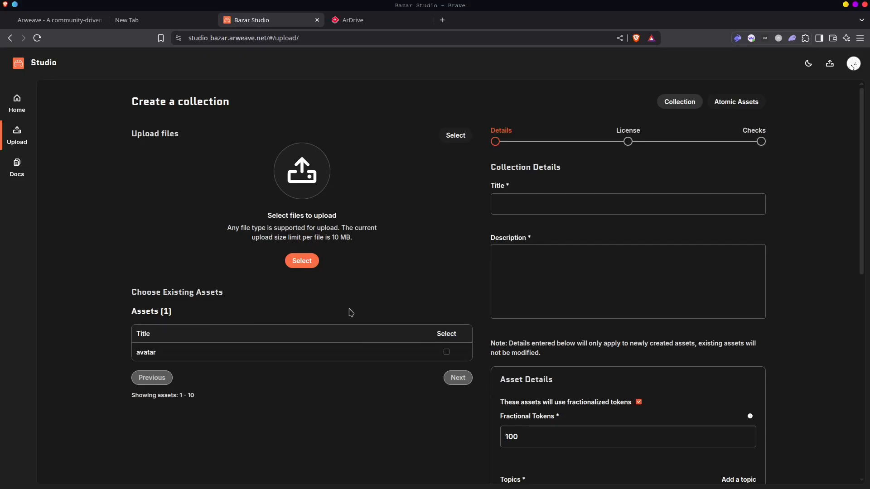
pyautogui.click(736, 104)
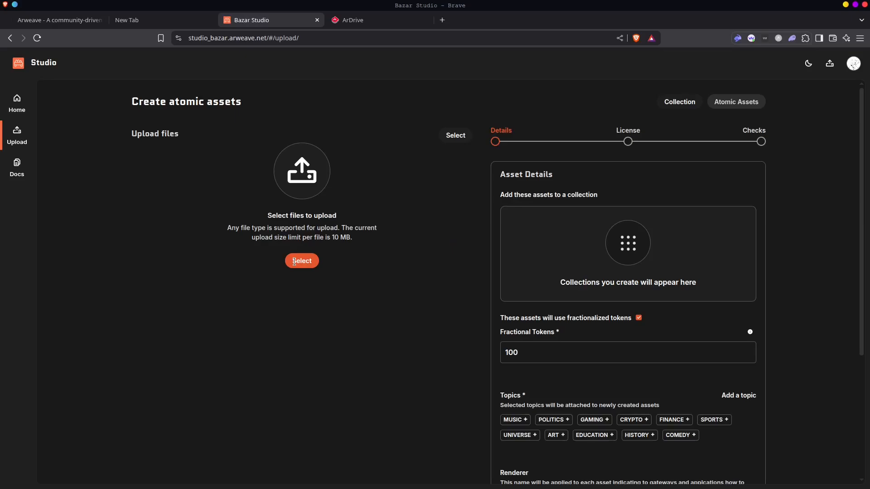
pyautogui.click(308, 264)
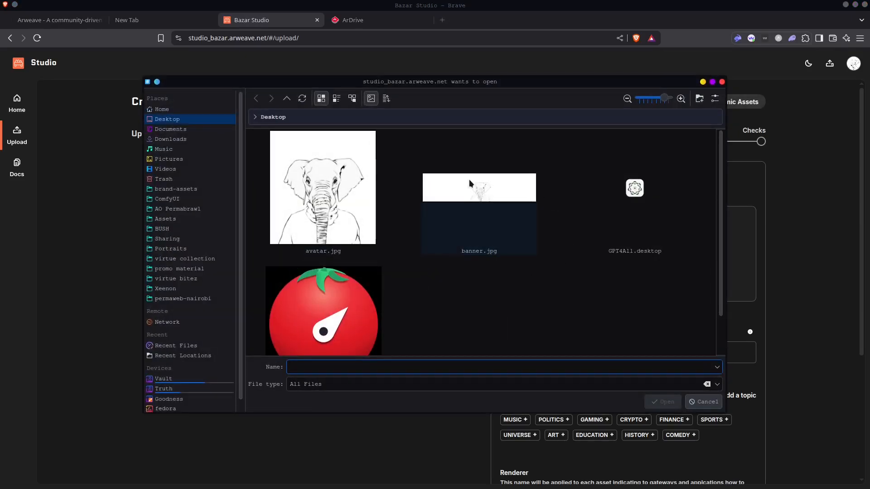
pyautogui.doubleClick(482, 194)
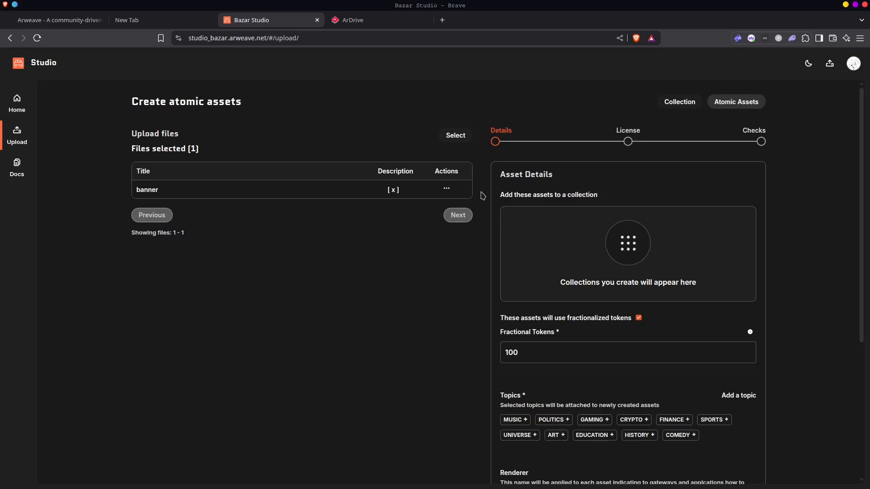
# Turn off fractionalized tokens for the banner asset.
pyautogui.scroll(-2, 483, 185)
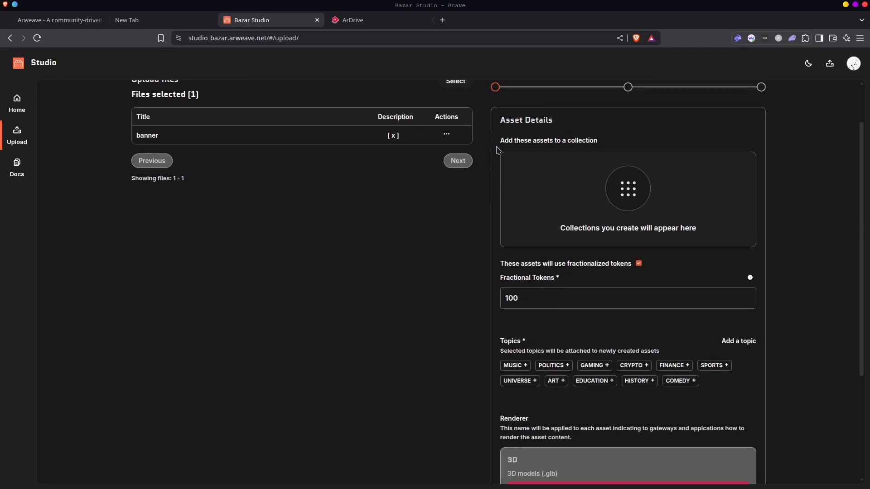
pyautogui.scroll(-2, 497, 150)
pyautogui.scroll(2, 497, 150)
pyautogui.moveTo(504, 297); pyautogui.dragTo(522, 297)
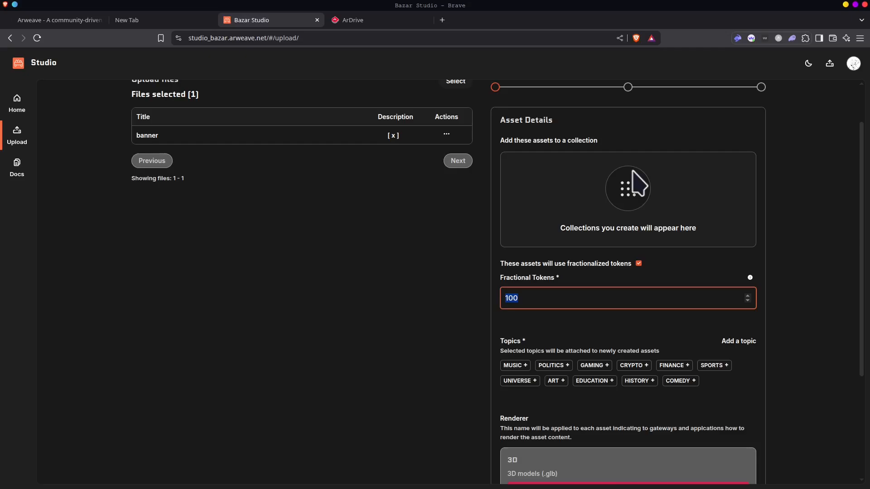
pyautogui.click(639, 264)
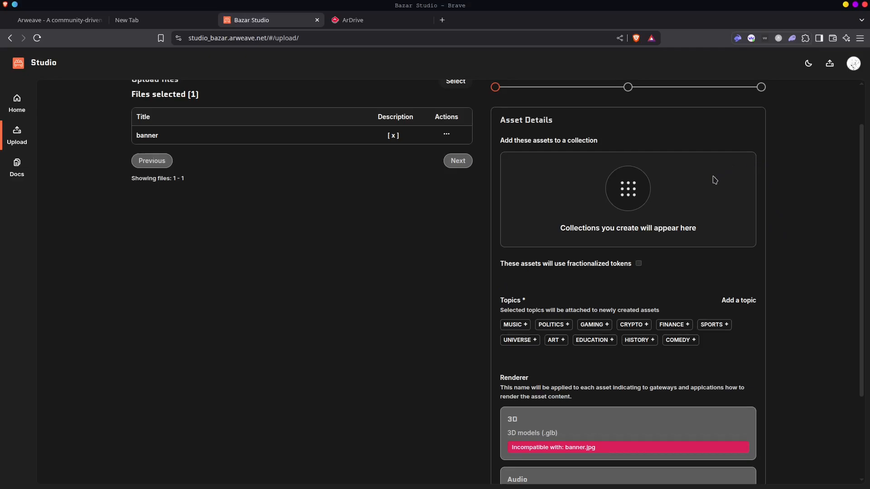
# Assign the Art topic to the asset, keep it transferable, and proceed to the license stage.
pyautogui.scroll(-3, 518, 159)
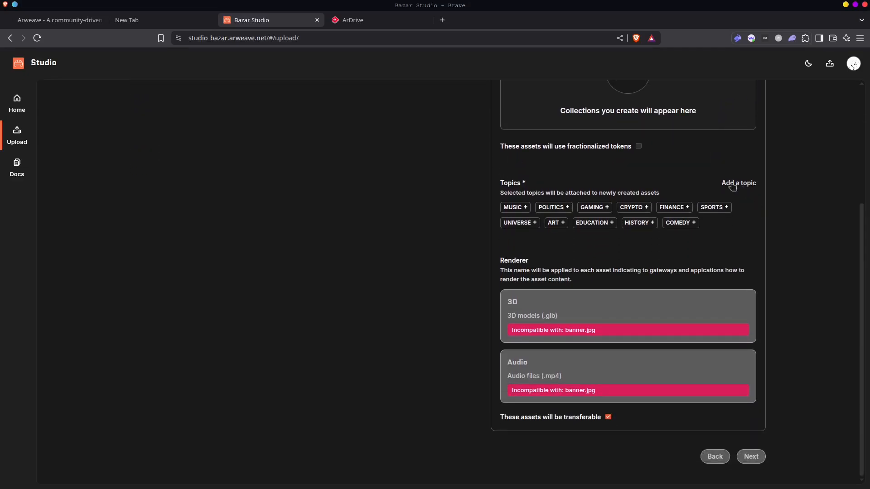
pyautogui.click(554, 223)
pyautogui.scroll(4, 657, 120)
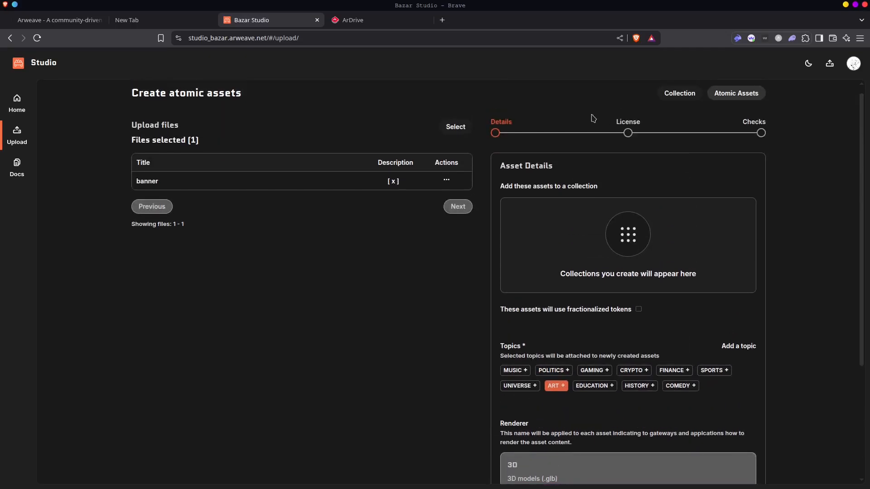
pyautogui.scroll(-4, 588, 136)
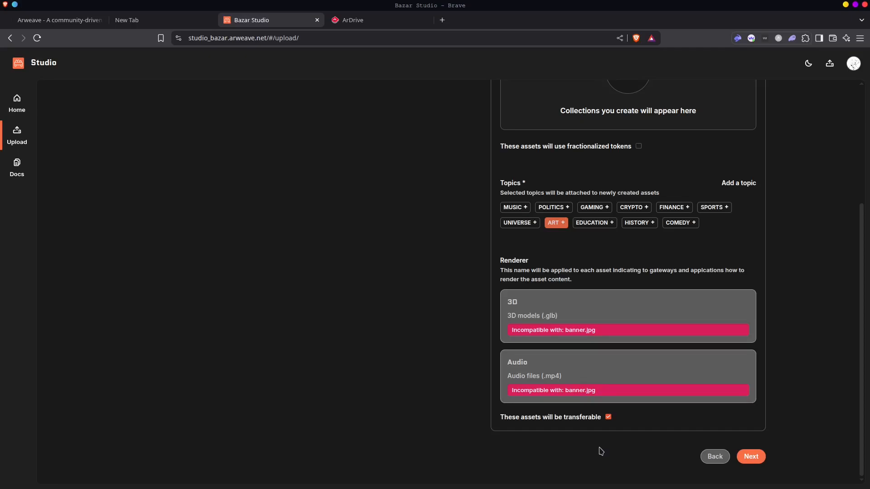
pyautogui.click(608, 417)
pyautogui.click(608, 417)
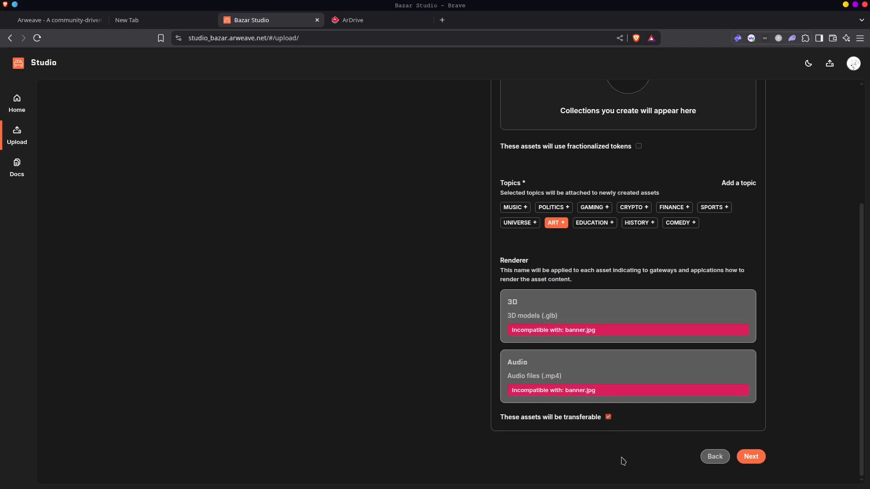
pyautogui.click(751, 456)
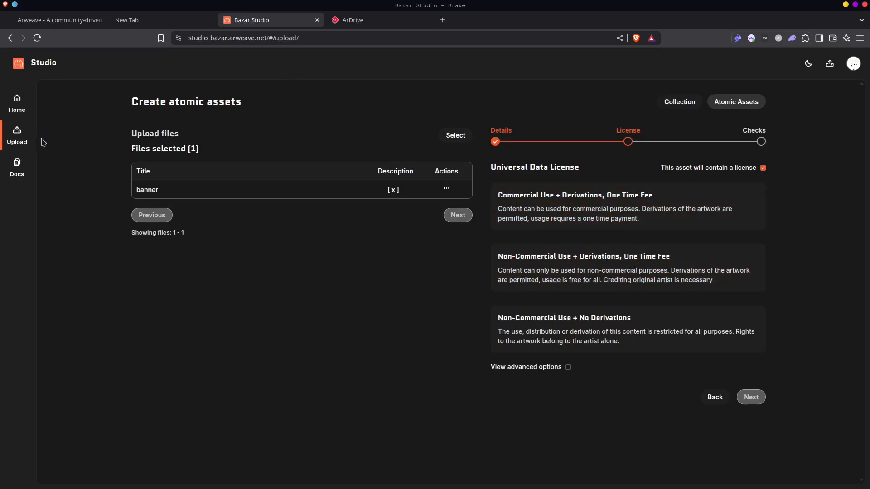
# Open the Studio documentation in a separate tab and read the Universal Data License section under Core Concepts.
pyautogui.rightClick(17, 167)
pyautogui.click(36, 175)
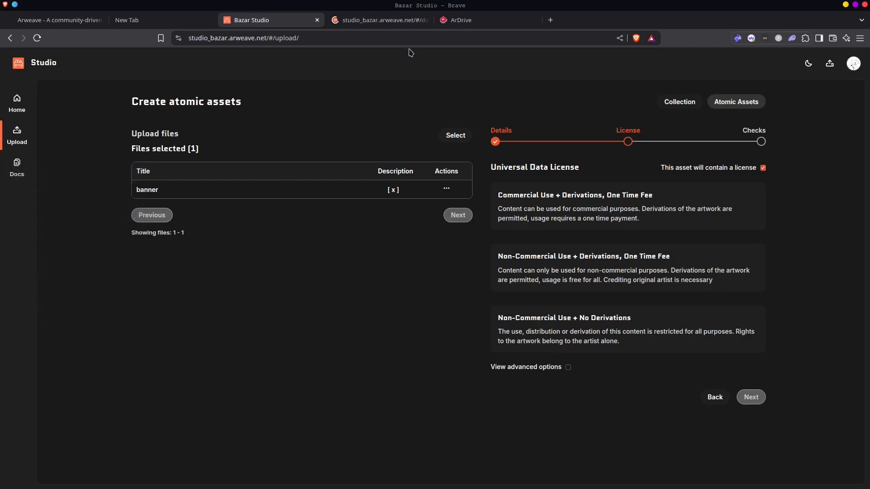
pyautogui.click(375, 19)
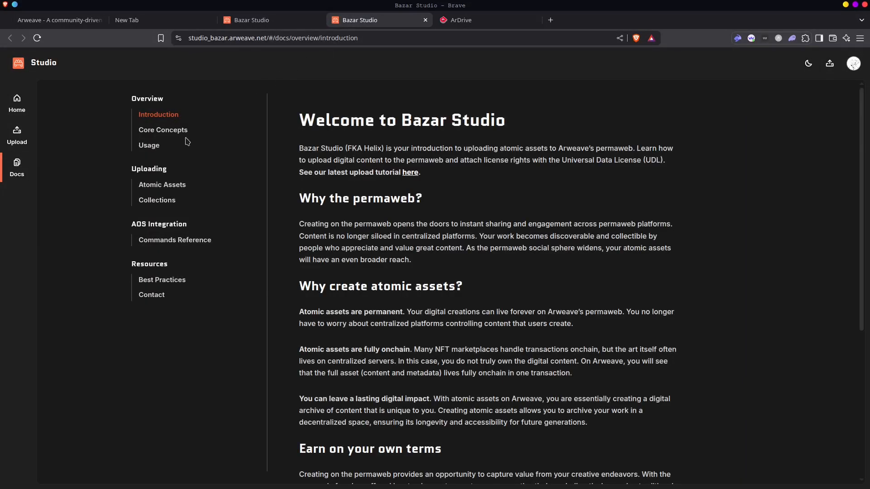
pyautogui.click(164, 131)
pyautogui.scroll(-3, 308, 222)
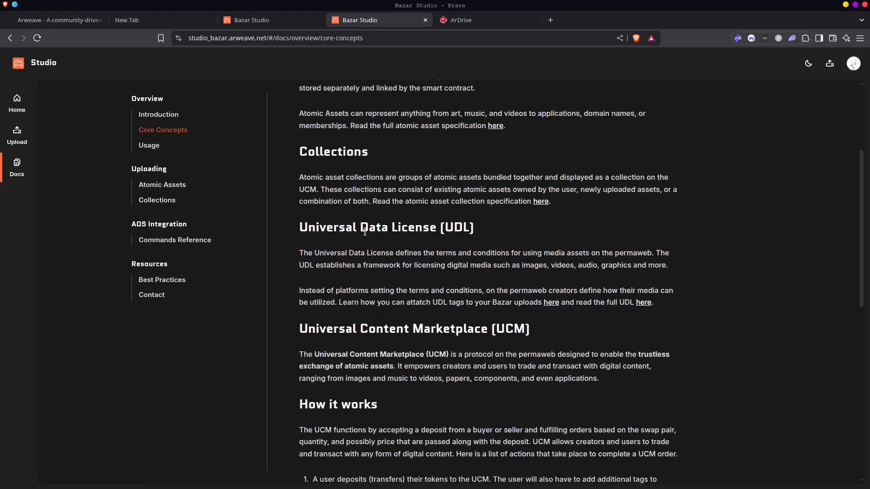
pyautogui.moveTo(302, 221); pyautogui.dragTo(565, 277)
pyautogui.click(536, 281)
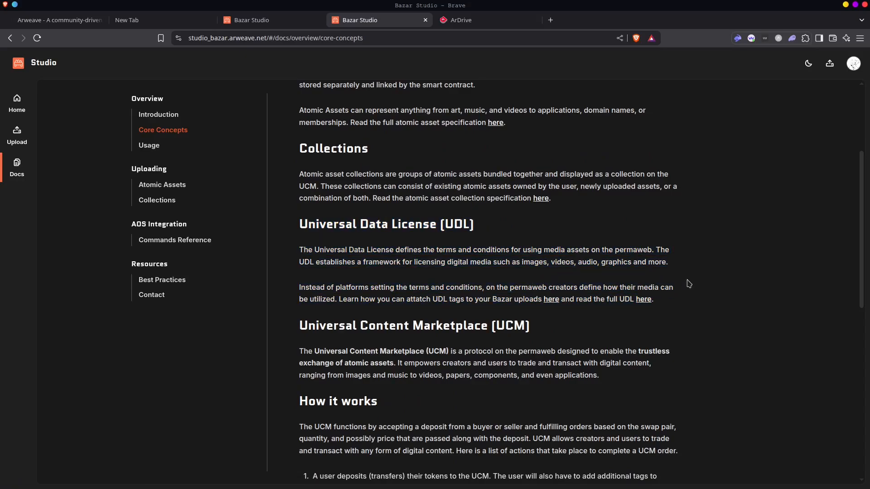
# Open the full Universal Data License text and look through its definitions, licensed rights and license parameters.
pyautogui.click(643, 300)
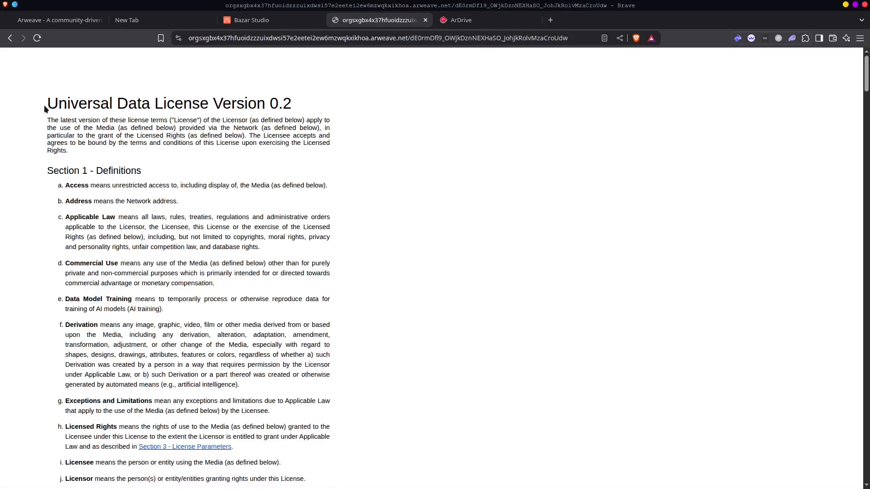
pyautogui.moveTo(48, 103); pyautogui.dragTo(351, 146)
pyautogui.scroll(-20, 347, 143)
pyautogui.scroll(-20, 352, 145)
pyautogui.scroll(20, 352, 146)
pyautogui.scroll(5, 351, 145)
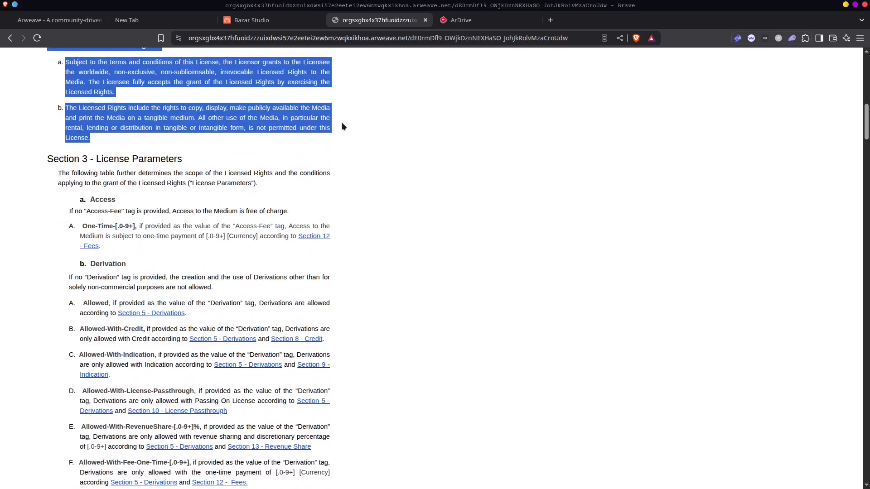
pyautogui.click(342, 126)
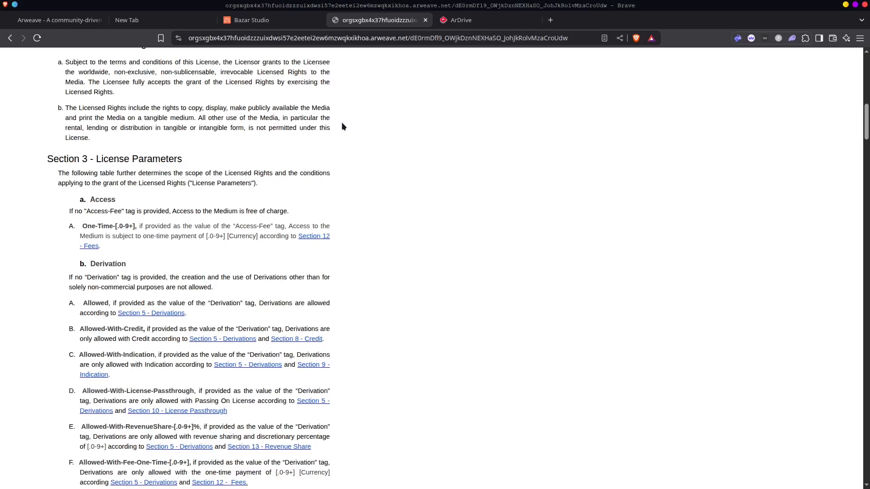
# Return to the banner upload, show the advanced license options, and review the presets and the Data Model Training choices.
pyautogui.click(268, 20)
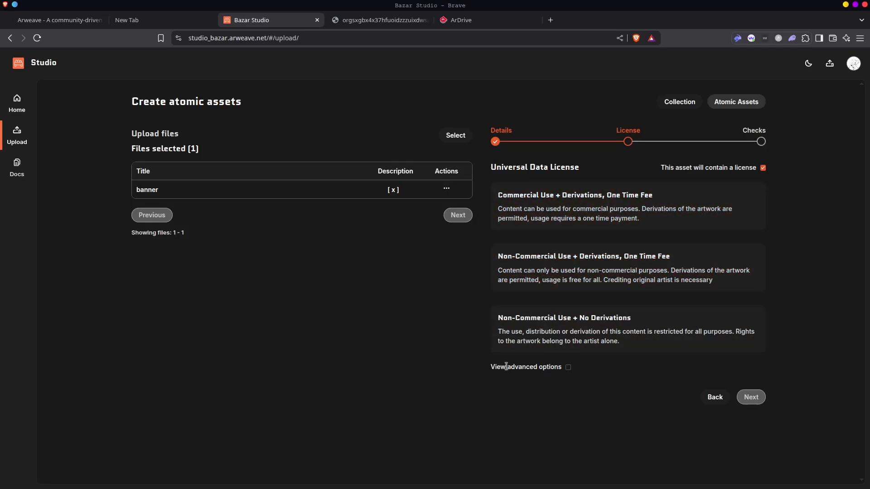
pyautogui.click(568, 368)
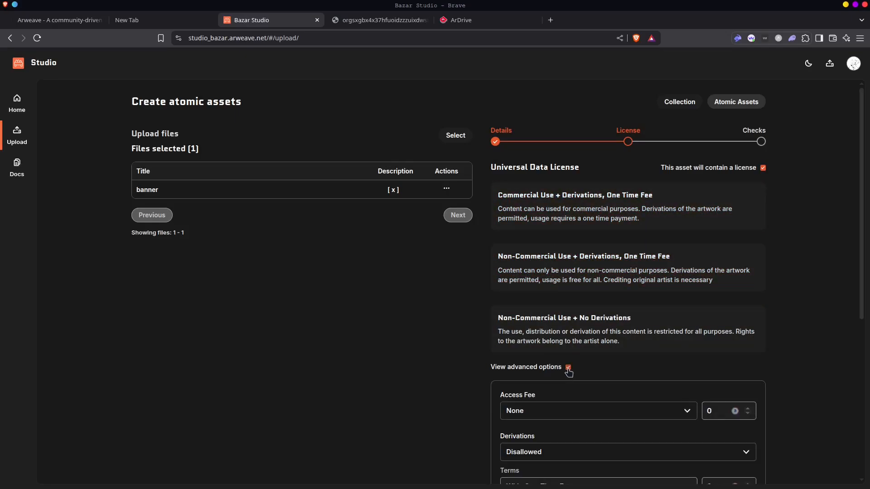
pyautogui.scroll(-2, 831, 179)
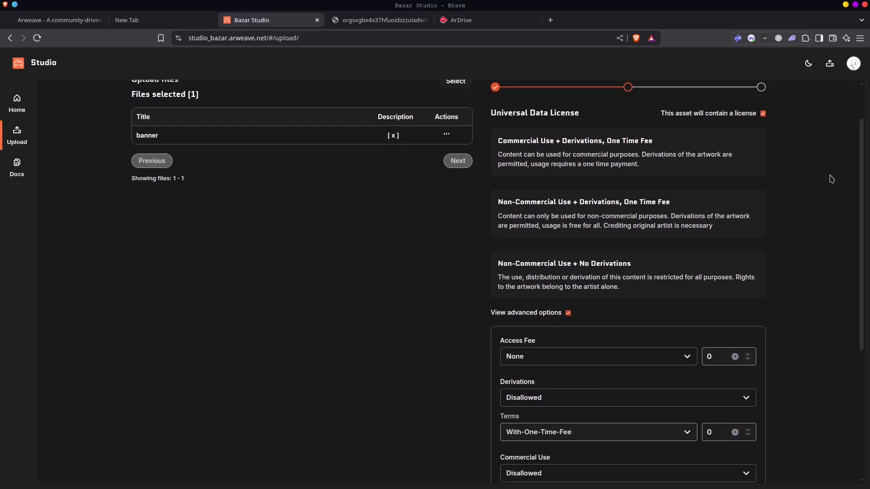
pyautogui.scroll(-5, 832, 179)
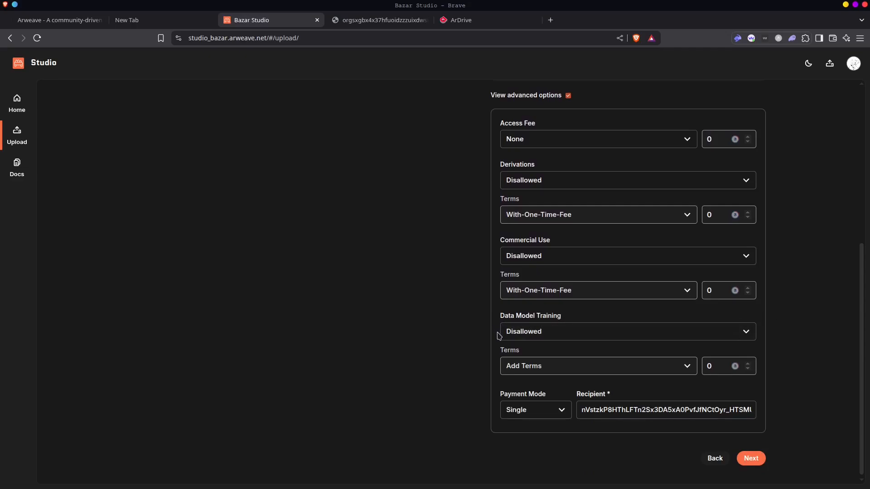
pyautogui.click(716, 333)
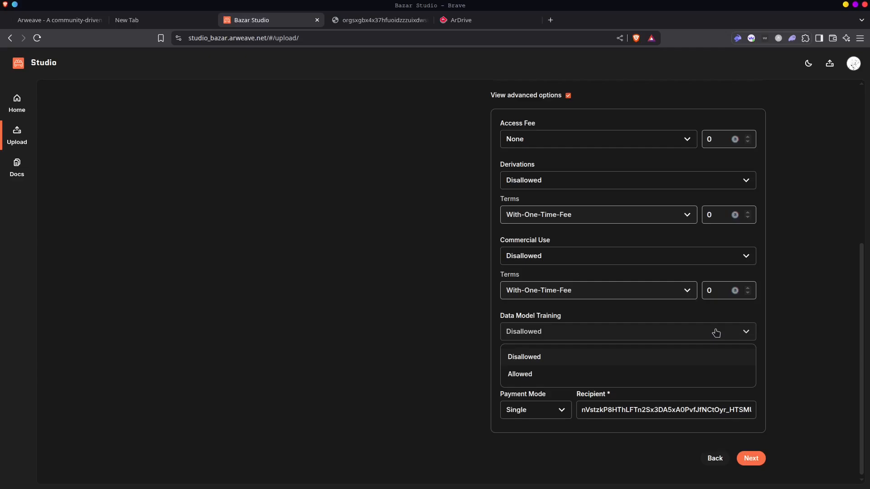
pyautogui.click(697, 313)
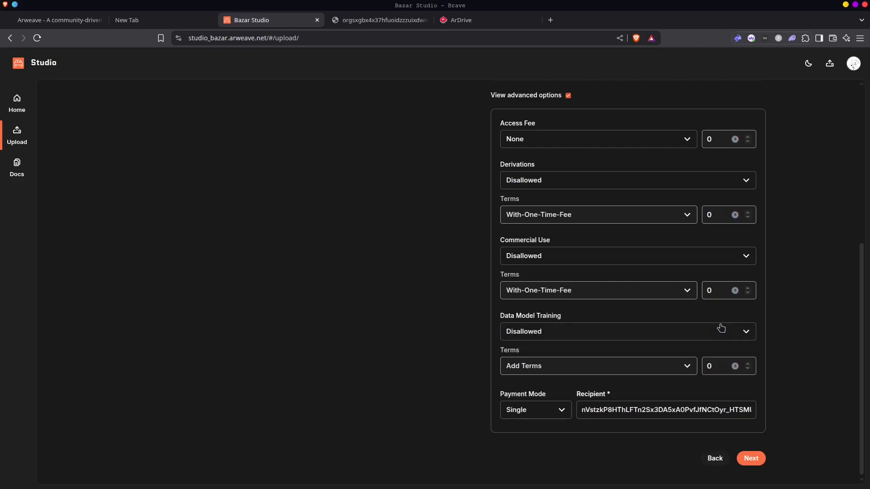
pyautogui.scroll(2, 639, 164)
pyautogui.scroll(3, 536, 168)
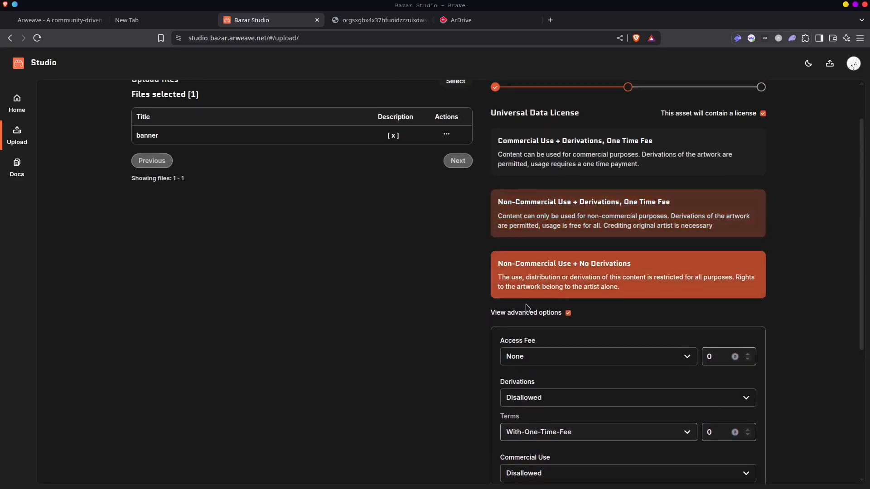
pyautogui.scroll(-1, 640, 337)
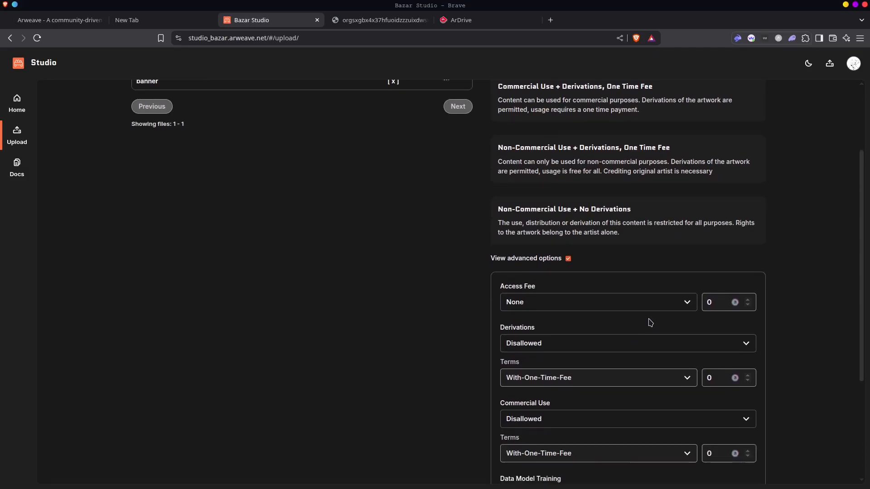
# Set the license's access fee to One Time with an amount of 1.
pyautogui.click(687, 302)
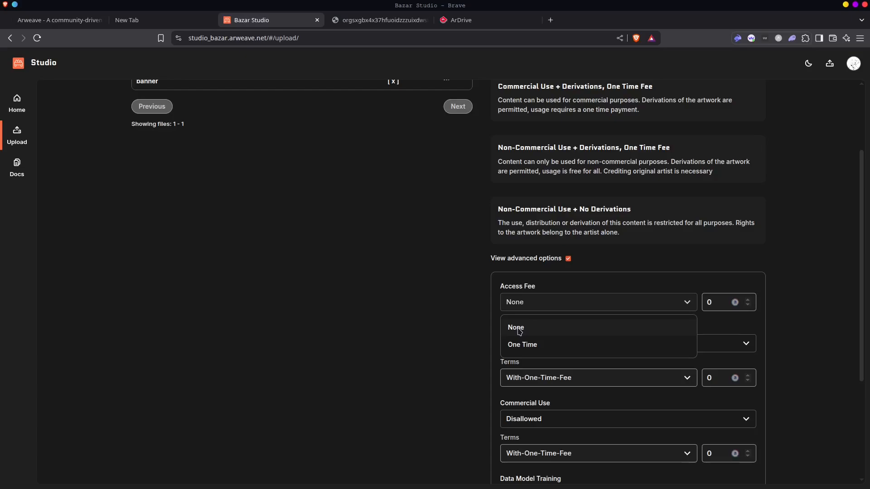
pyautogui.click(523, 344)
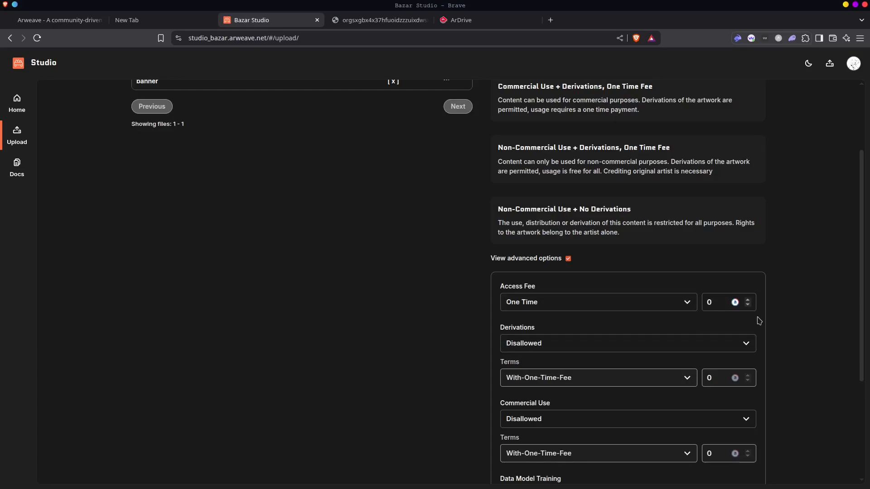
pyautogui.doubleClick(719, 300)
pyautogui.write('1')
pyautogui.click(783, 312)
pyautogui.scroll(-1, 461, 337)
pyautogui.scroll(-1, 463, 336)
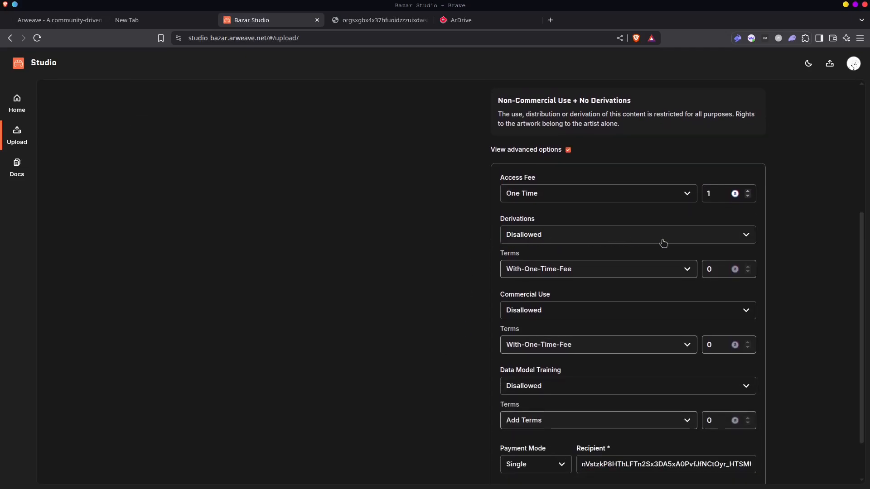
# Allow derivations under the license with a one-time fee of 10.
pyautogui.click(746, 235)
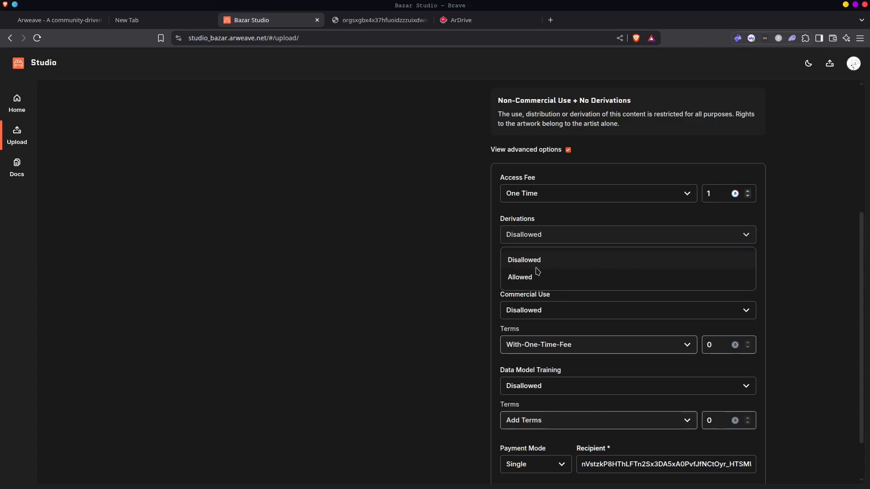
pyautogui.click(467, 264)
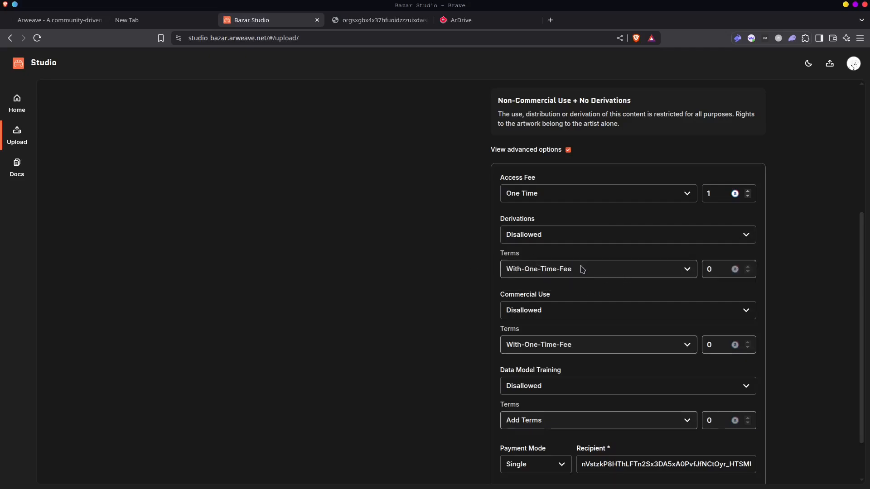
pyautogui.scroll(-2, 652, 263)
pyautogui.click(567, 181)
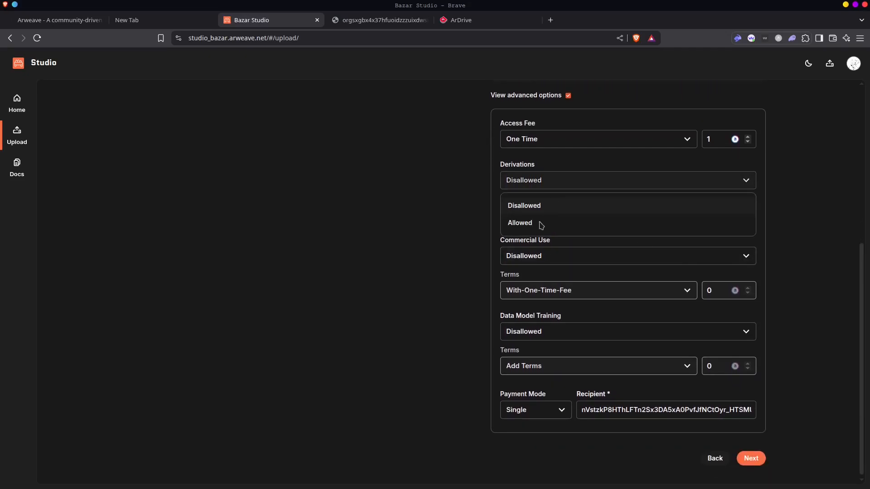
pyautogui.click(537, 225)
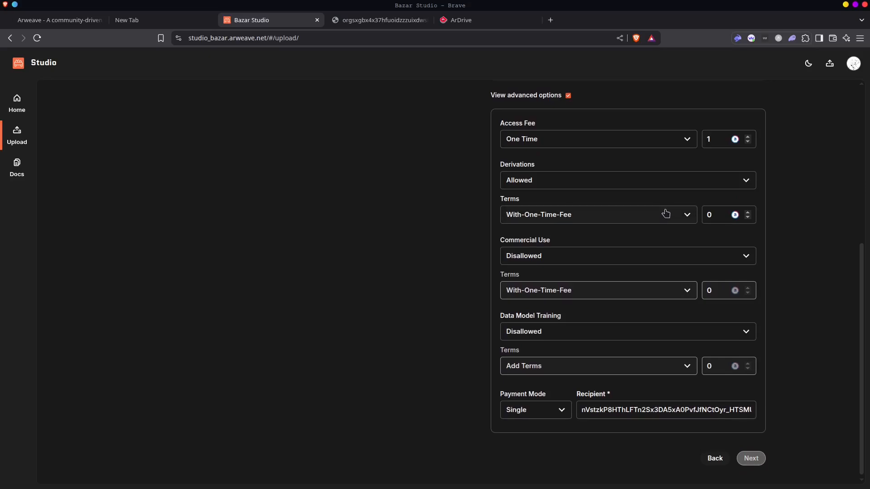
pyautogui.click(678, 216)
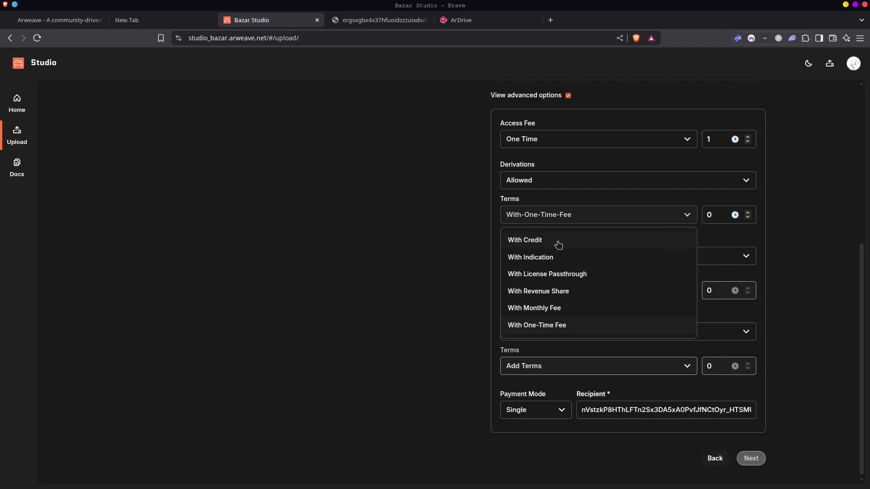
pyautogui.click(536, 327)
pyautogui.click(718, 227)
pyautogui.doubleClick(709, 215)
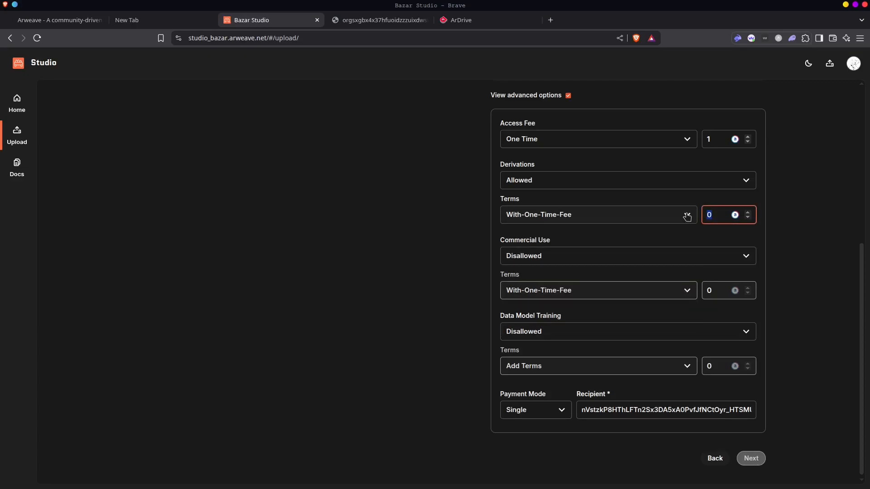
pyautogui.write('1')
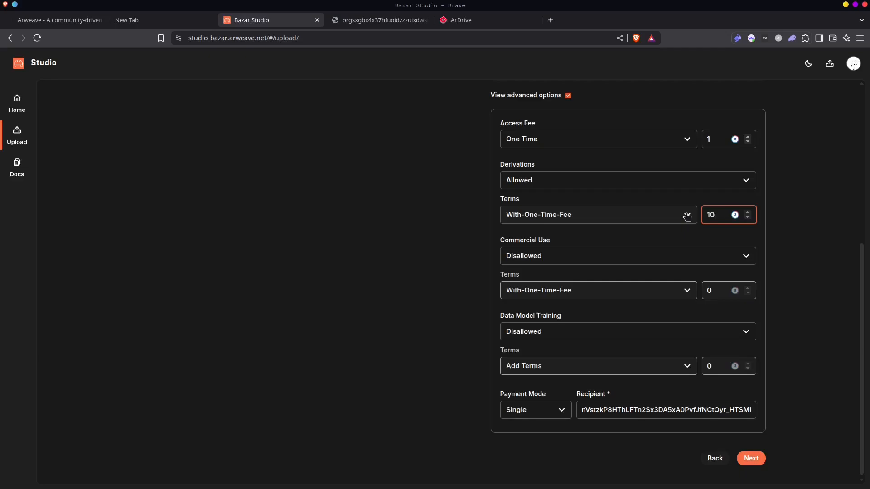
pyautogui.click(793, 220)
# Allow commercial use under the license with a one-time fee of 10.
pyautogui.scroll(-1, 621, 220)
pyautogui.click(700, 258)
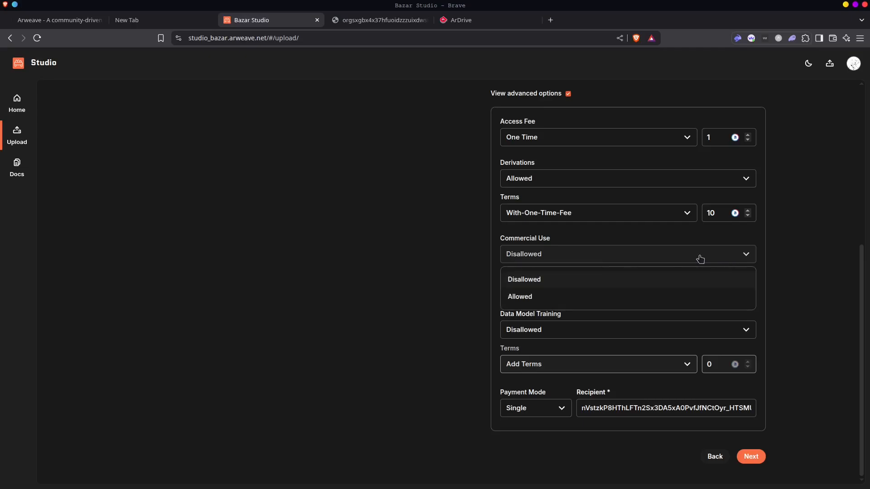
pyautogui.click(525, 299)
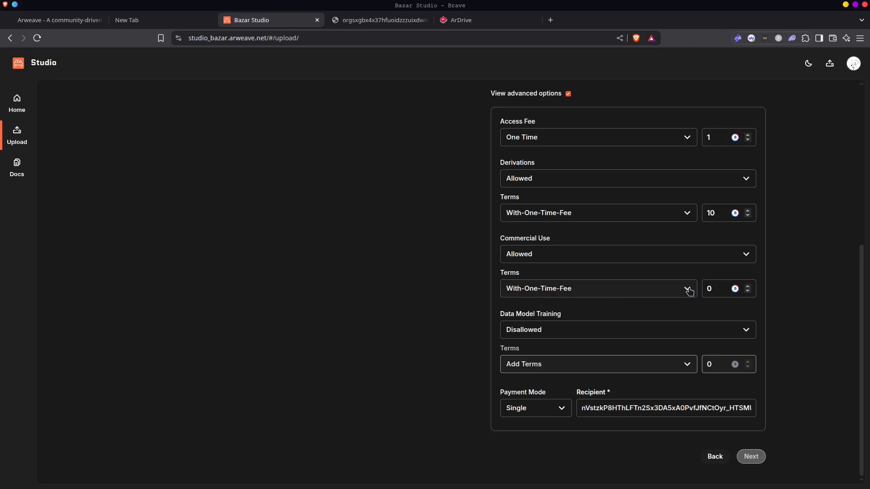
pyautogui.press('Tab')
pyautogui.write('10')
pyautogui.click(812, 253)
# Raise the license's one-time access fee to 10.
pyautogui.click(709, 137)
pyautogui.write('1')
pyautogui.click(798, 186)
# Allow data model training under the license, with one-time fee terms and an amount of 10.
pyautogui.click(565, 332)
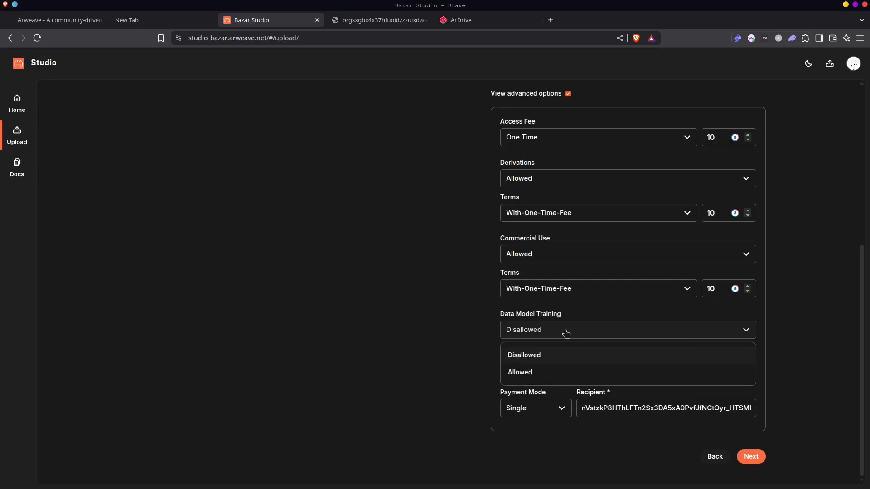
pyautogui.click(530, 374)
pyautogui.click(541, 334)
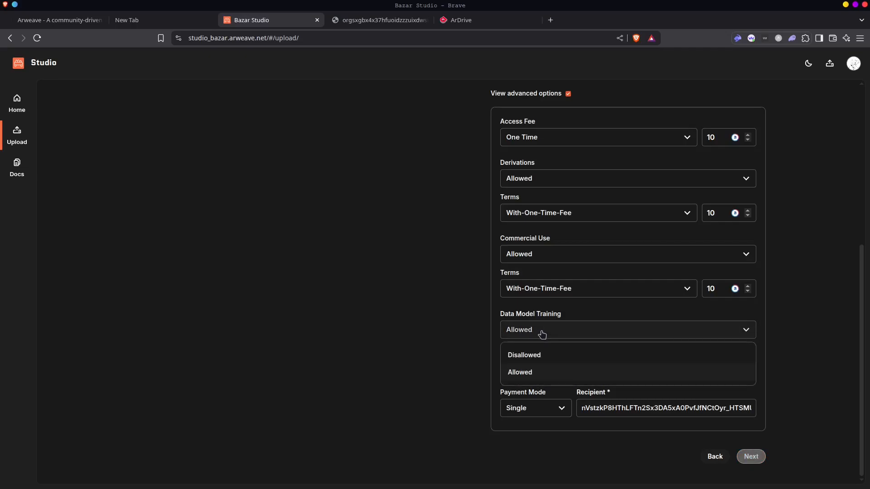
pyautogui.click(533, 355)
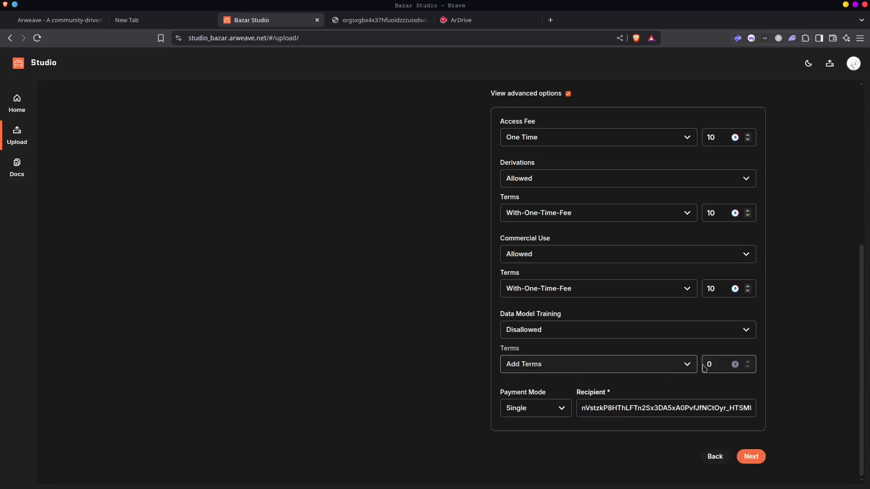
pyautogui.click(648, 330)
pyautogui.click(561, 372)
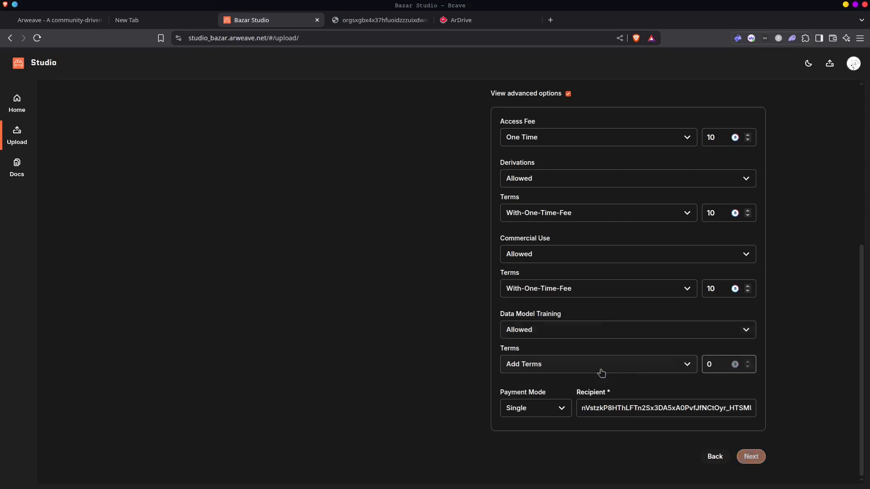
pyautogui.click(692, 367)
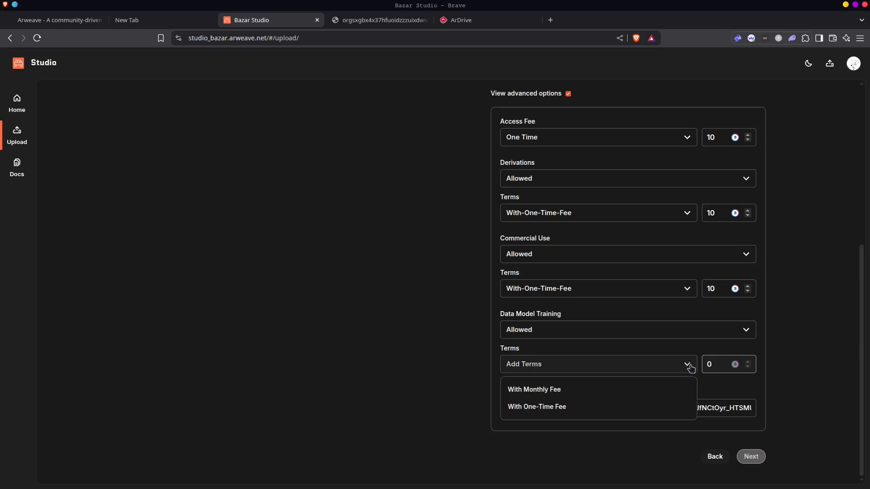
pyautogui.click(573, 405)
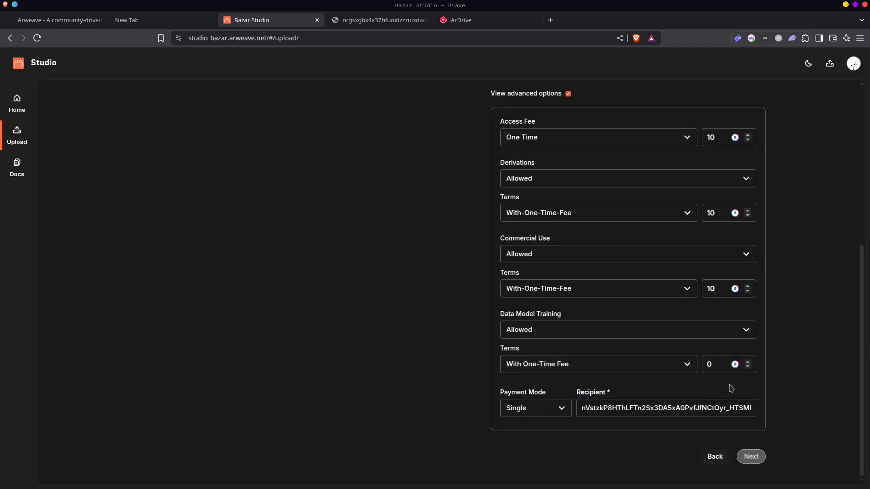
pyautogui.click(710, 367)
pyautogui.write('10')
pyautogui.click(815, 304)
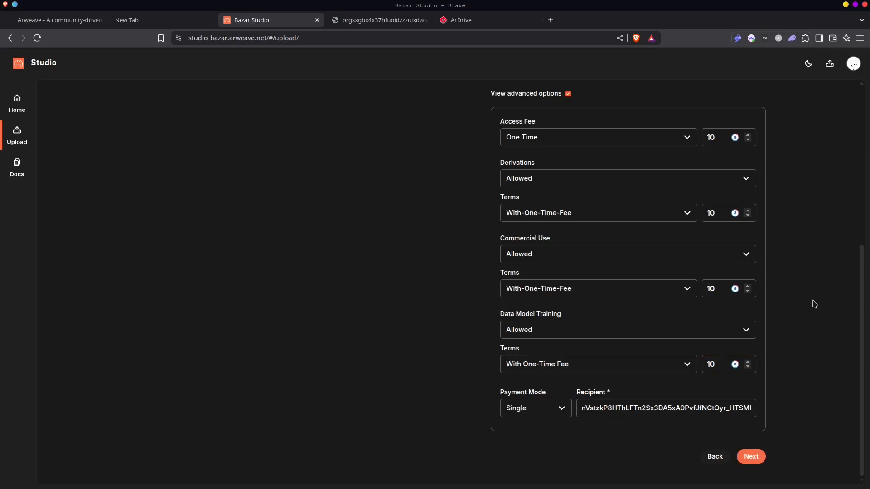
# Look through the Universal Data License text again, from the definitions to the sections on derivations, commercial use and data model training.
pyautogui.click(367, 20)
pyautogui.scroll(10, 254, 118)
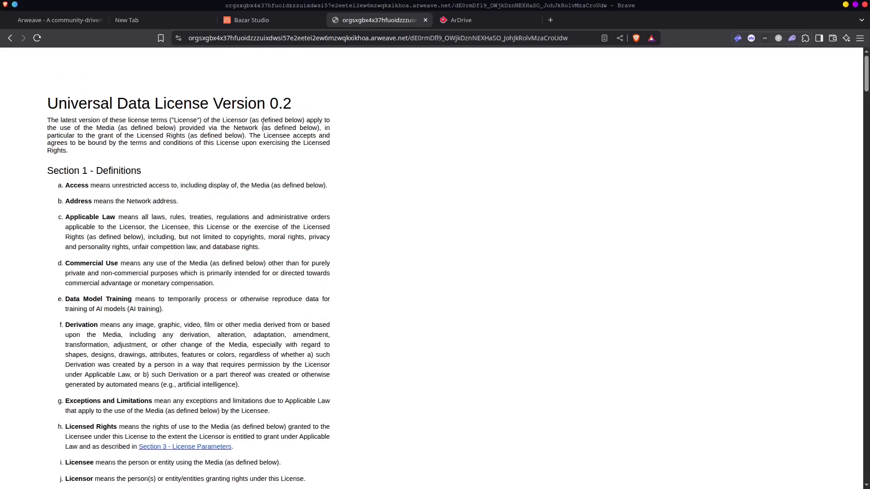
pyautogui.scroll(-20, 262, 125)
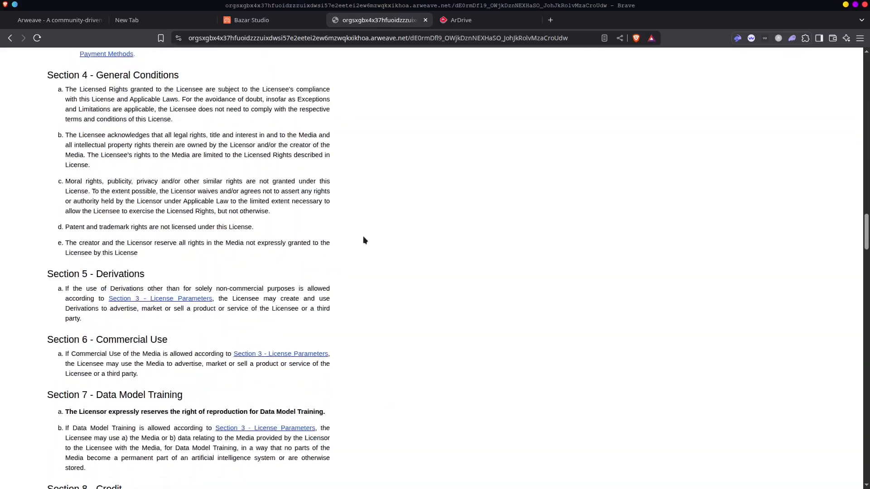
pyautogui.scroll(15, 339, 287)
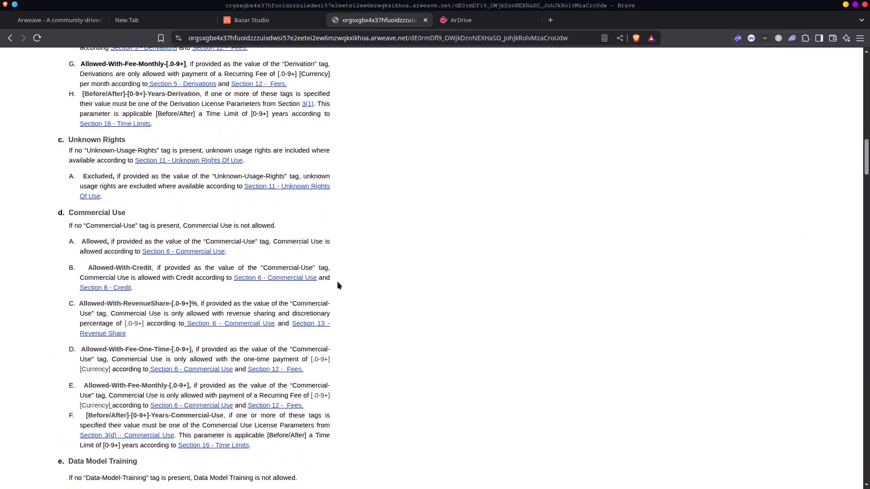
pyautogui.scroll(20, 355, 138)
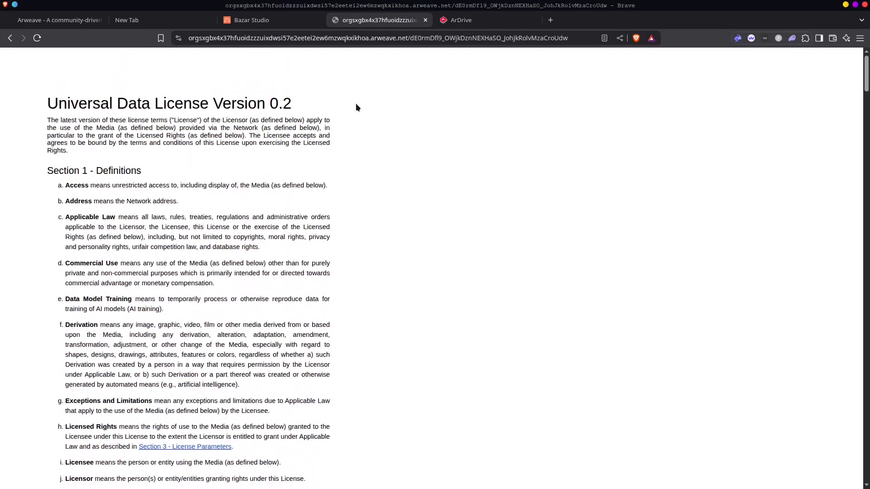
# Return to the banner upload, review the license presets and advanced options, and continue to the Checks stage.
pyautogui.click(273, 22)
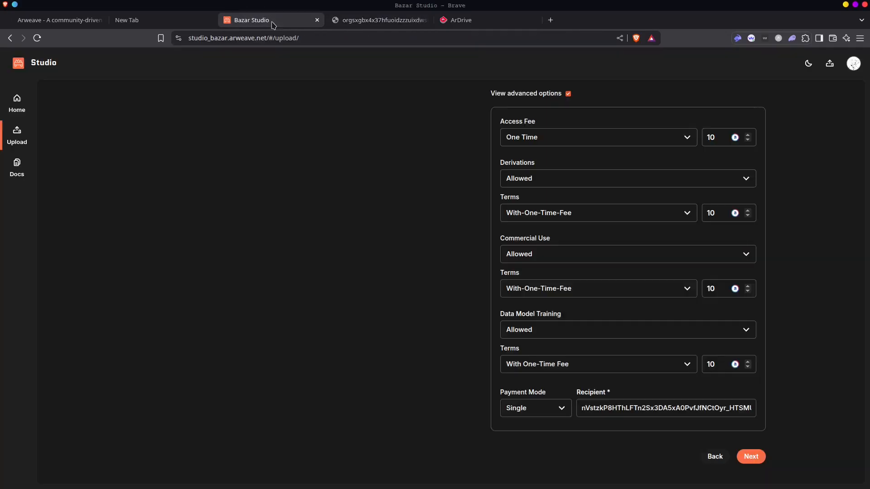
pyautogui.scroll(6, 419, 219)
pyautogui.scroll(-6, 420, 219)
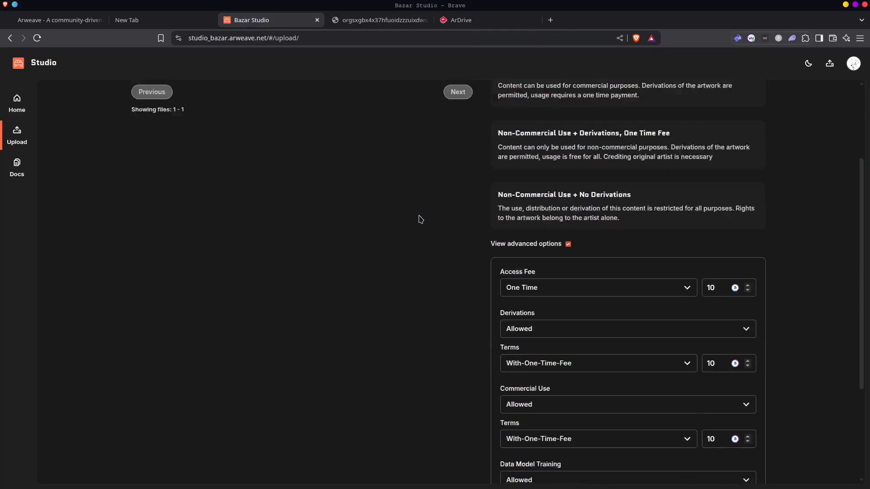
pyautogui.scroll(6, 420, 219)
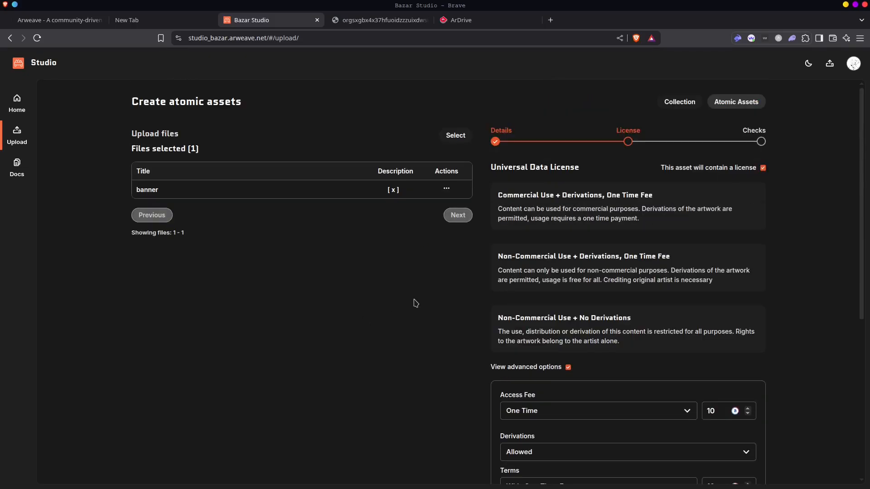
pyautogui.scroll(-6, 413, 302)
pyautogui.scroll(-5, 775, 277)
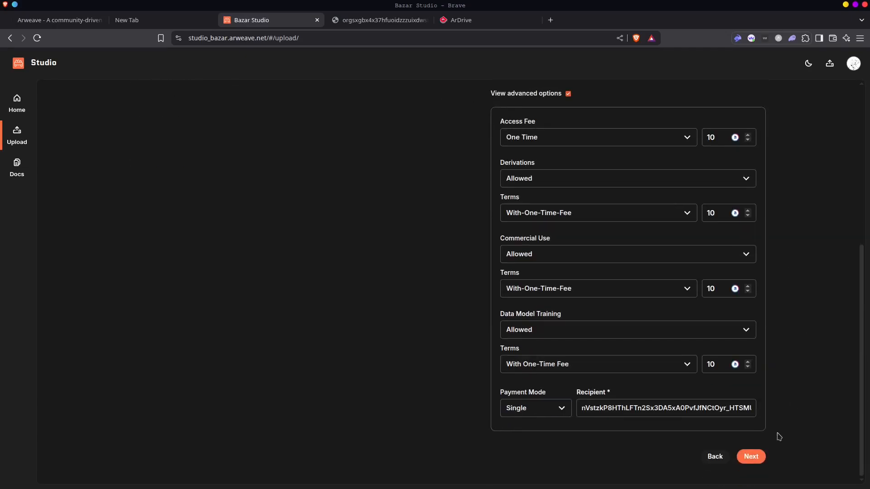
pyautogui.click(752, 456)
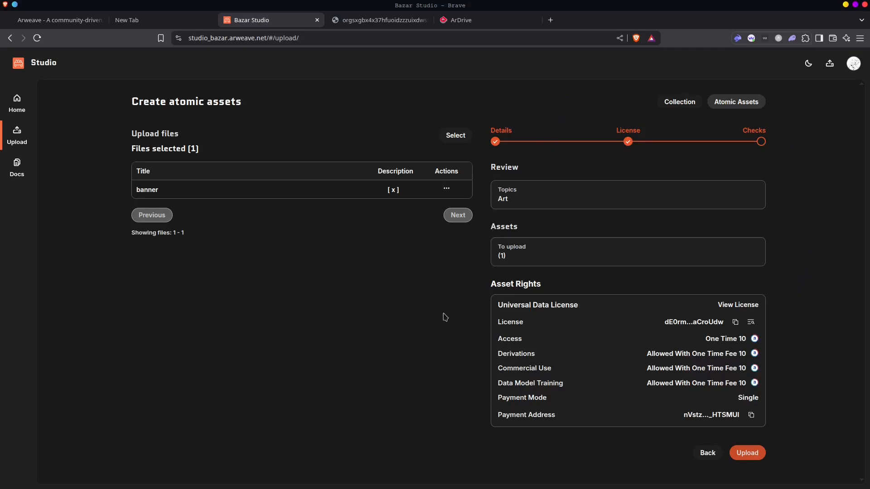
# Upload the banner asset, sign both Wander transaction requests, and close the upload summary.
pyautogui.click(748, 452)
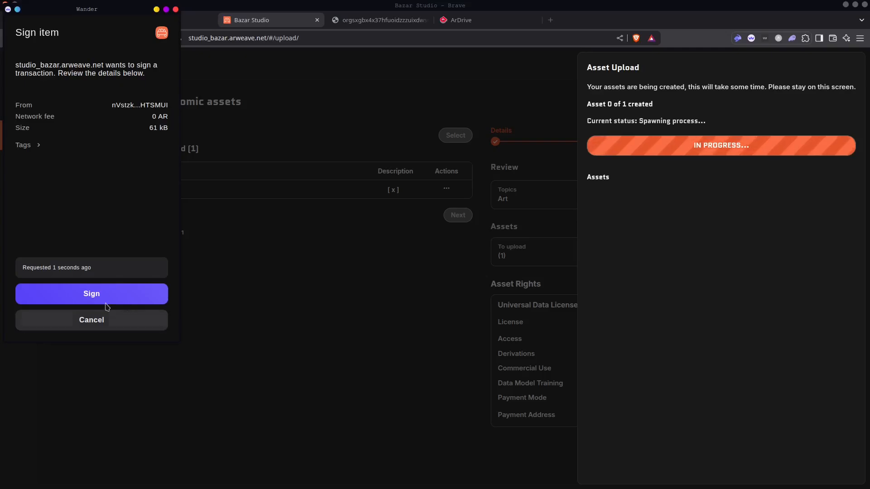
pyautogui.click(89, 298)
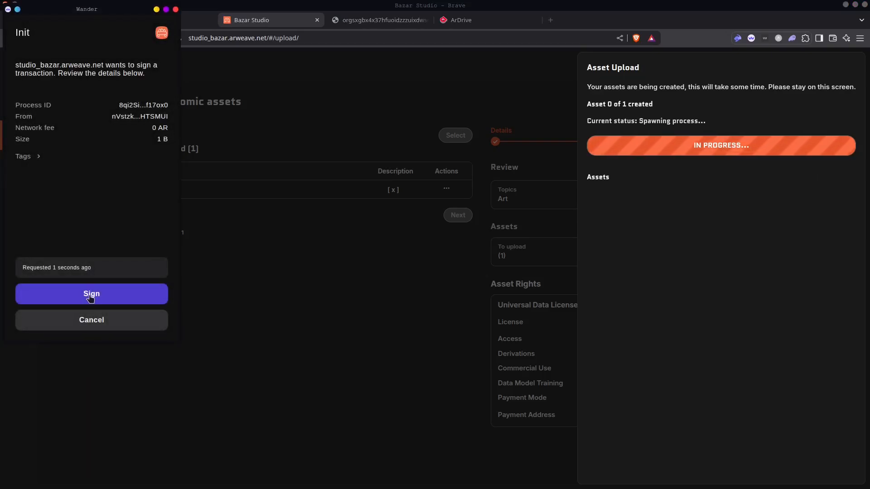
pyautogui.click(88, 295)
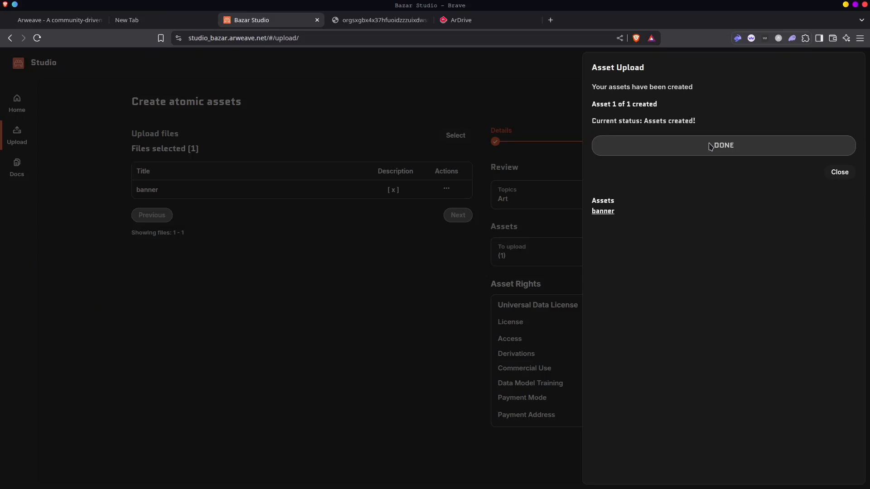
pyautogui.click(839, 172)
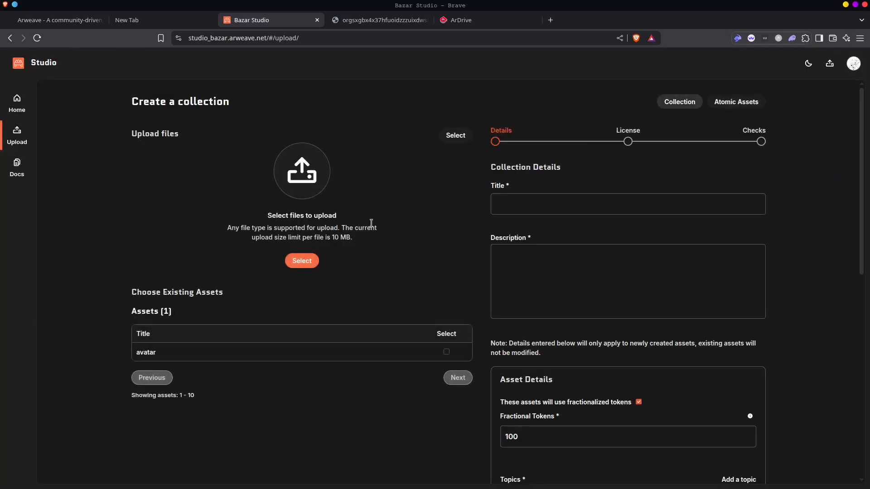
# Open the connected profile on Bazar from Studio and look at its assets.
pyautogui.click(853, 63)
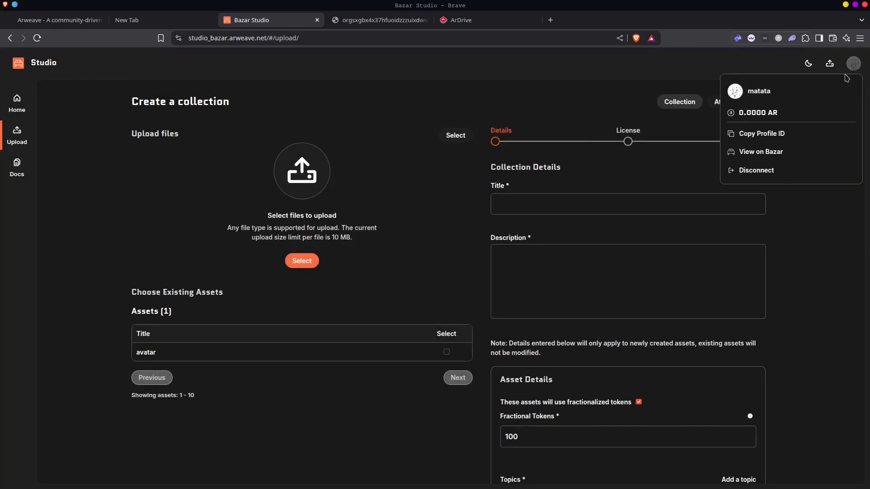
pyautogui.click(758, 154)
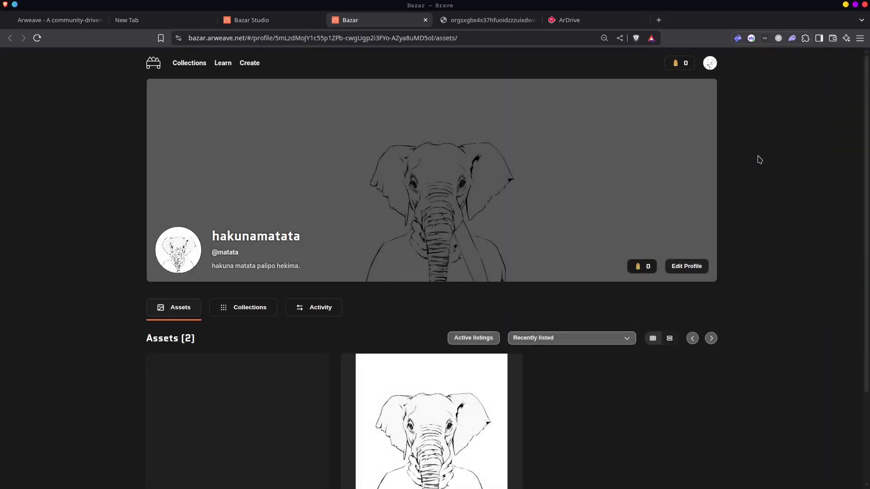
pyautogui.scroll(-3, 759, 159)
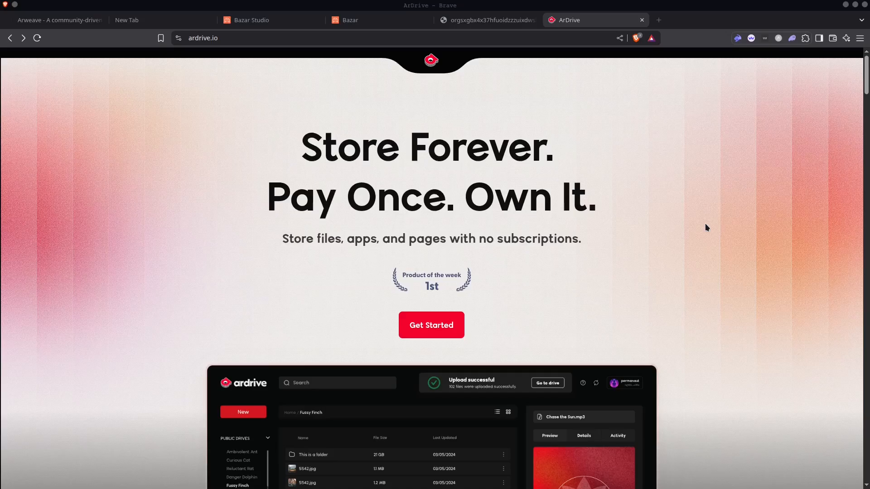
# Start using ArDrive as a new user and connect the Wander wallet with the Ask when spending permission.
pyautogui.click(435, 329)
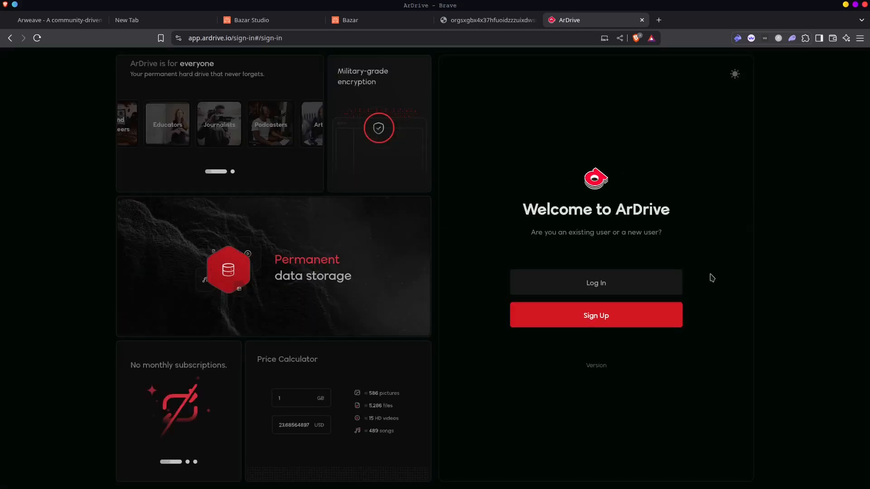
pyautogui.click(617, 281)
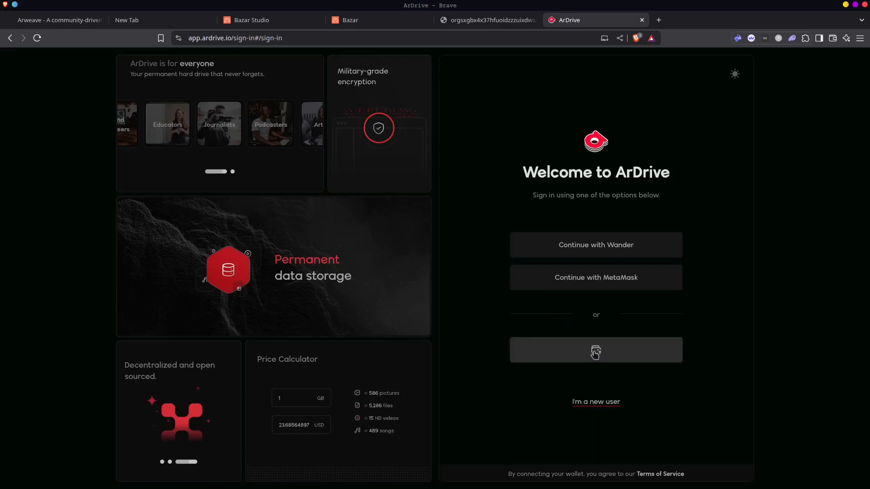
pyautogui.click(593, 403)
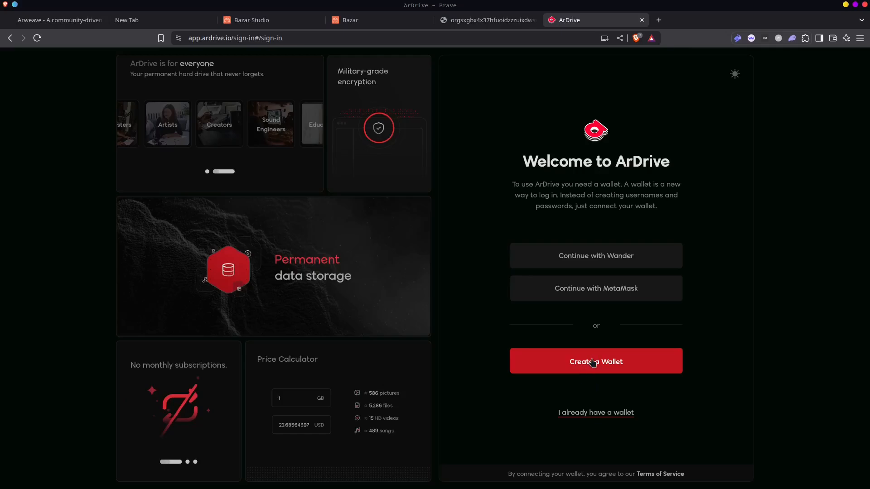
pyautogui.click(575, 253)
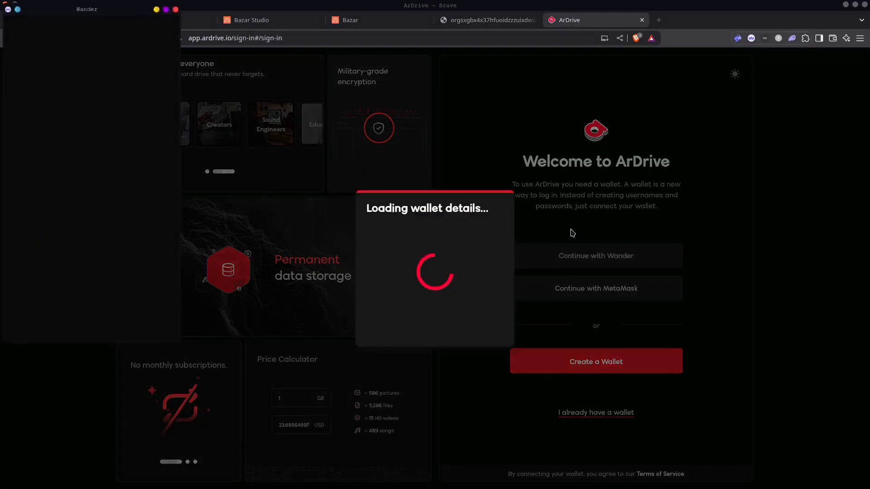
pyautogui.click(92, 293)
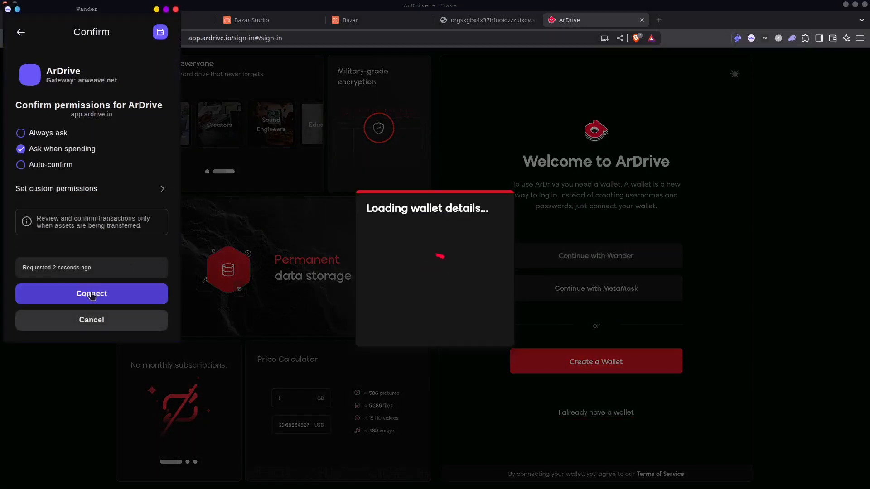
pyautogui.click(92, 293)
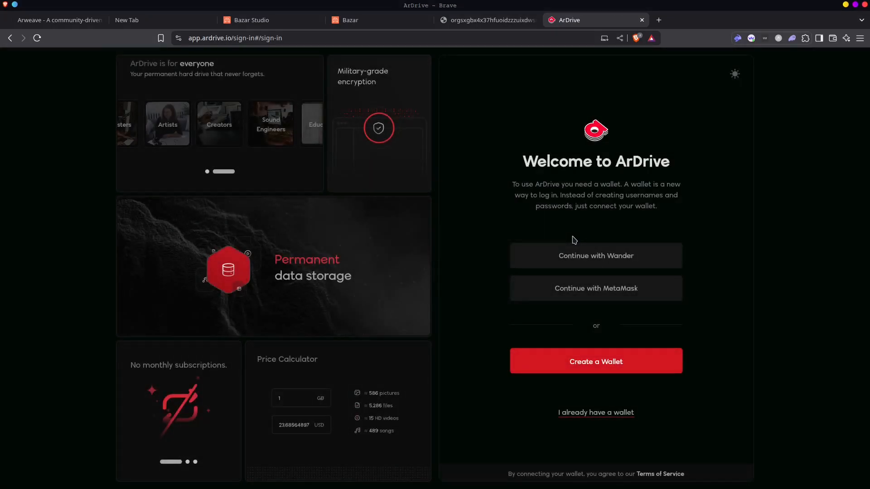
# Enter the wallet-securing password, repeat it in the confirmation field, and continue.
pyautogui.click(431, 293)
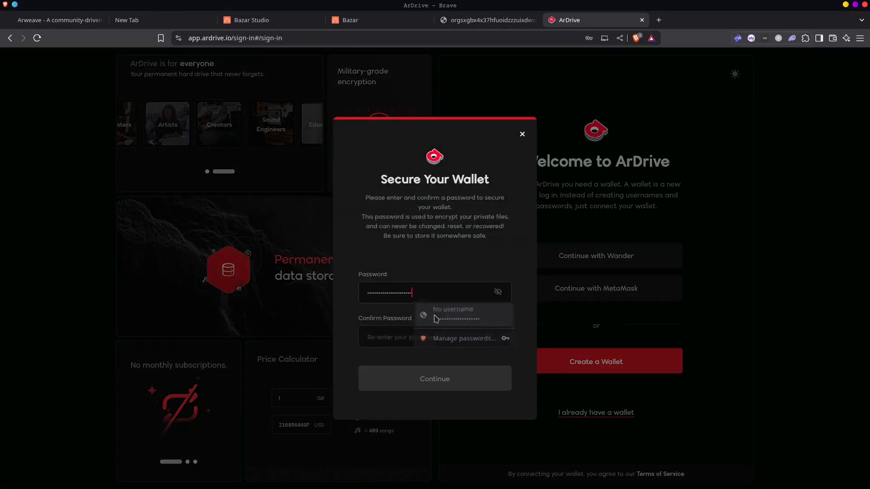
pyautogui.click(430, 333)
pyautogui.click(415, 336)
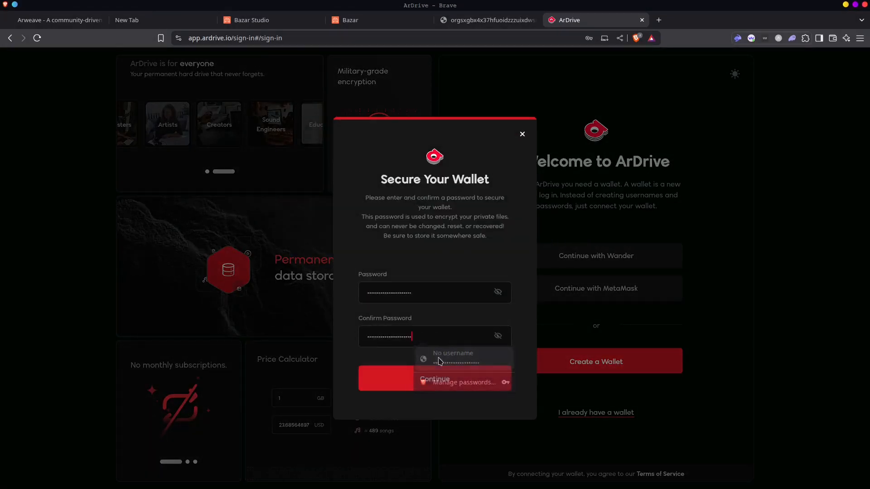
pyautogui.click(438, 360)
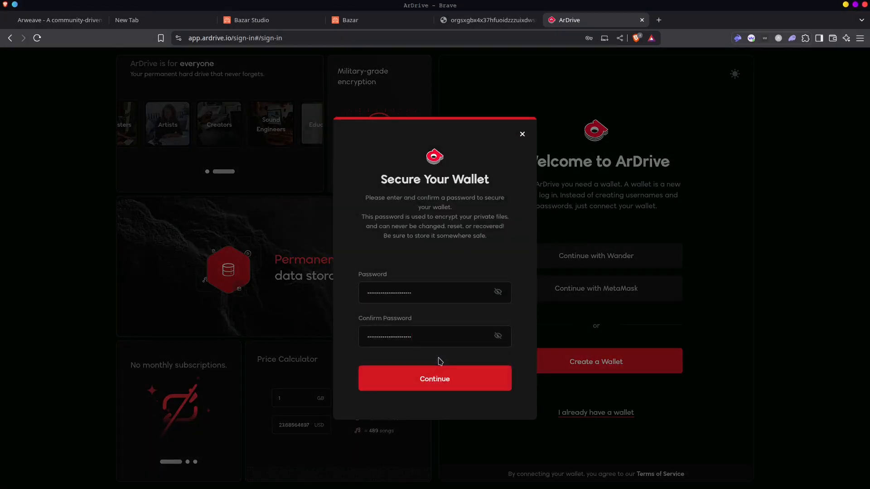
pyautogui.click(435, 380)
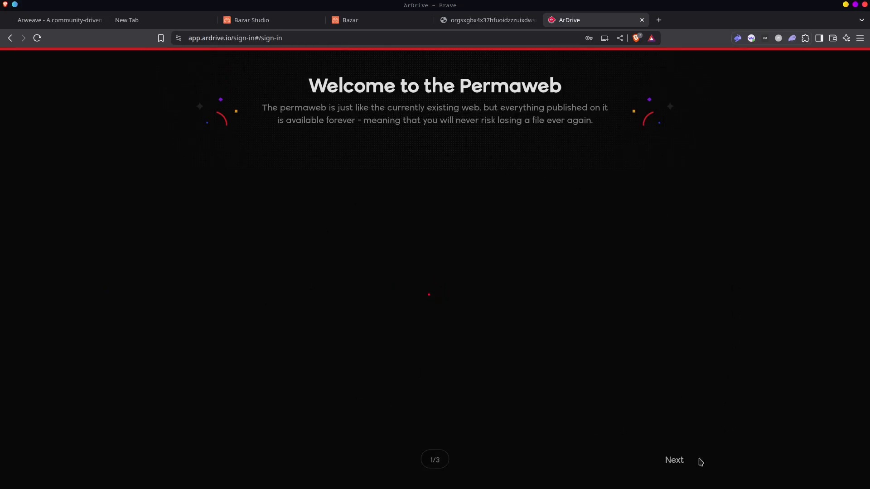
# Go through the three Permaweb introduction pages and enter the ArDrive app.
pyautogui.click(674, 461)
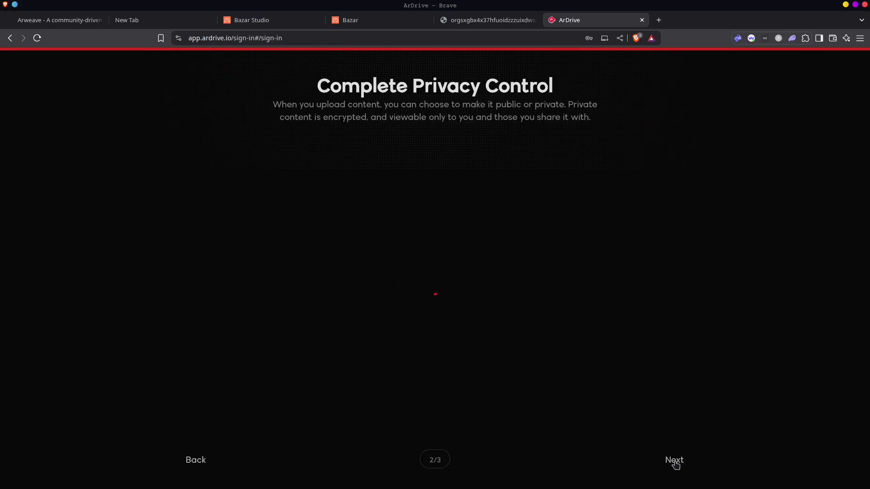
pyautogui.click(674, 460)
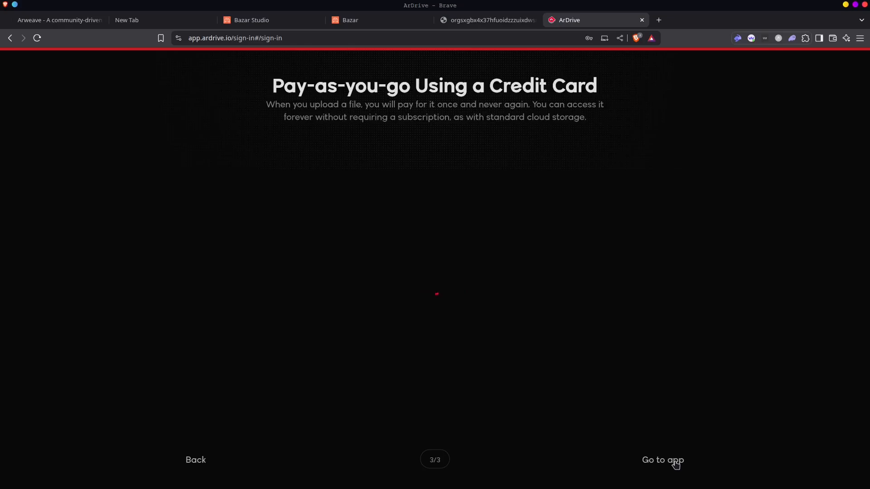
pyautogui.click(665, 461)
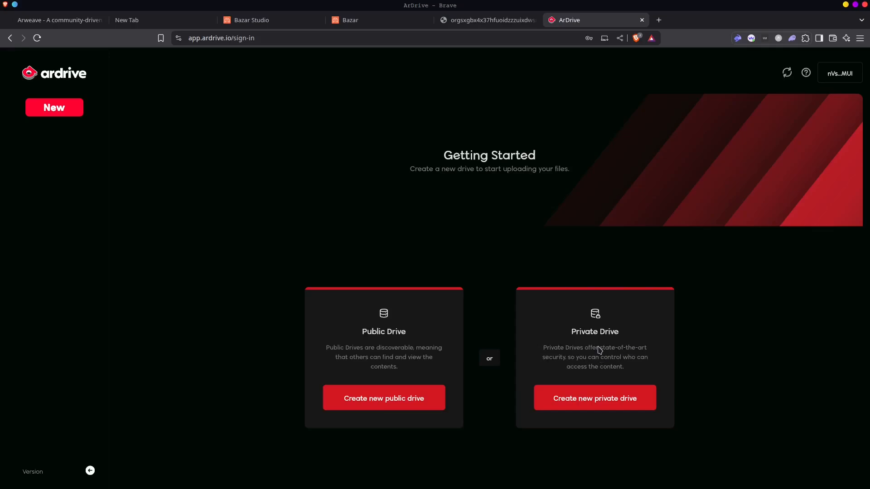
# Create a public drive named matata and sign its message requests in Wander.
pyautogui.click(387, 398)
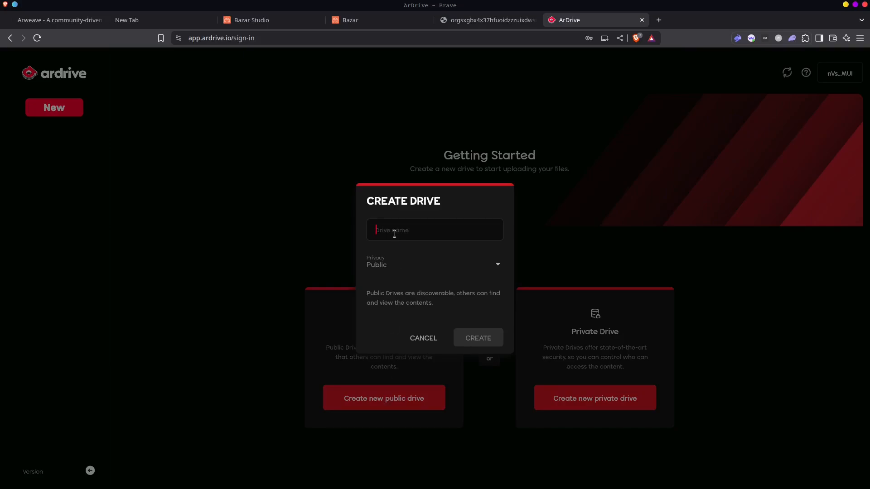
pyautogui.write('matata')
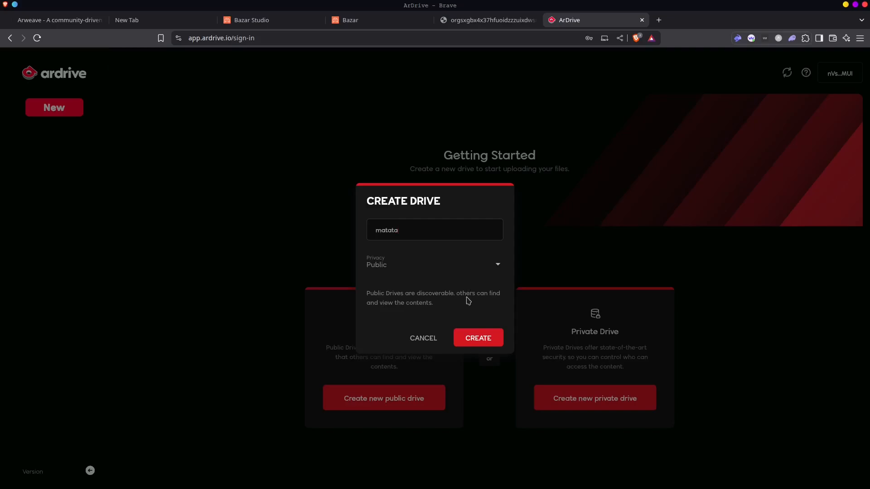
pyautogui.click(497, 268)
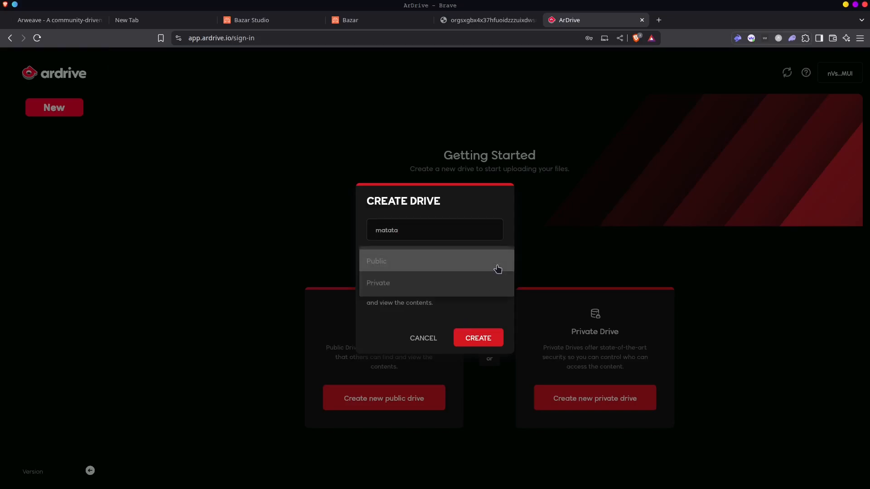
pyautogui.click(390, 260)
pyautogui.click(480, 338)
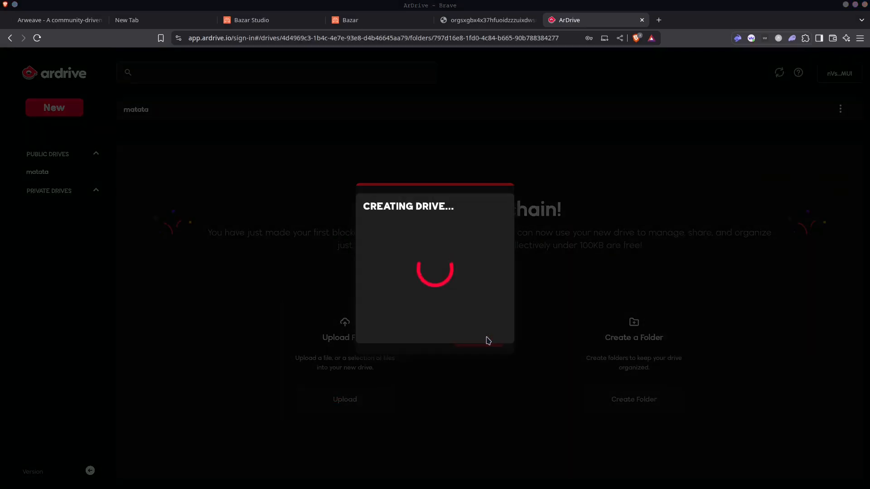
pyautogui.click(95, 296)
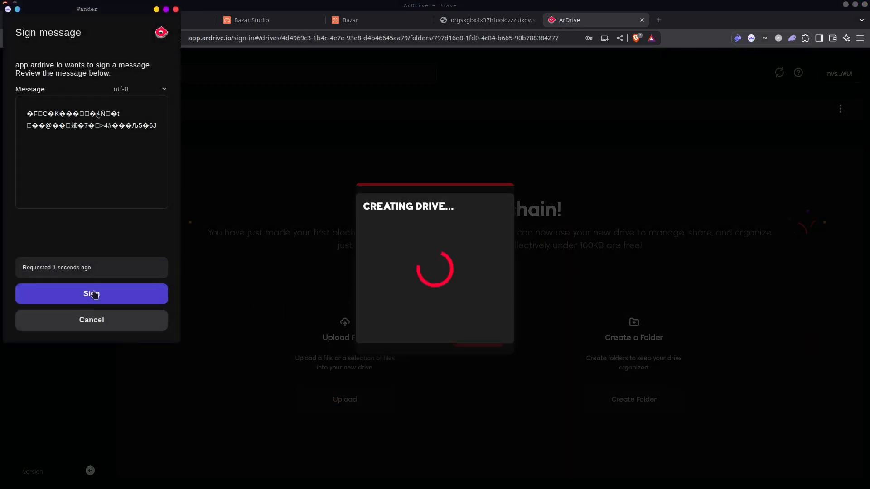
pyautogui.click(96, 295)
pyautogui.click(94, 295)
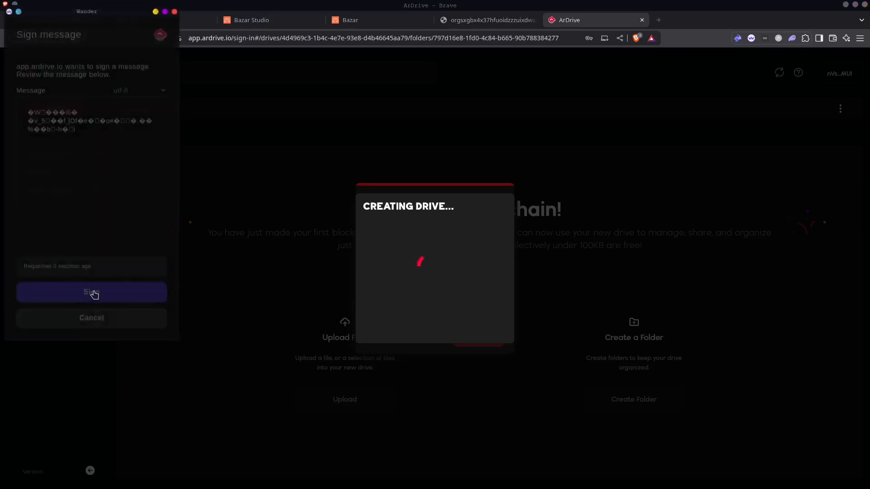
pyautogui.click(93, 294)
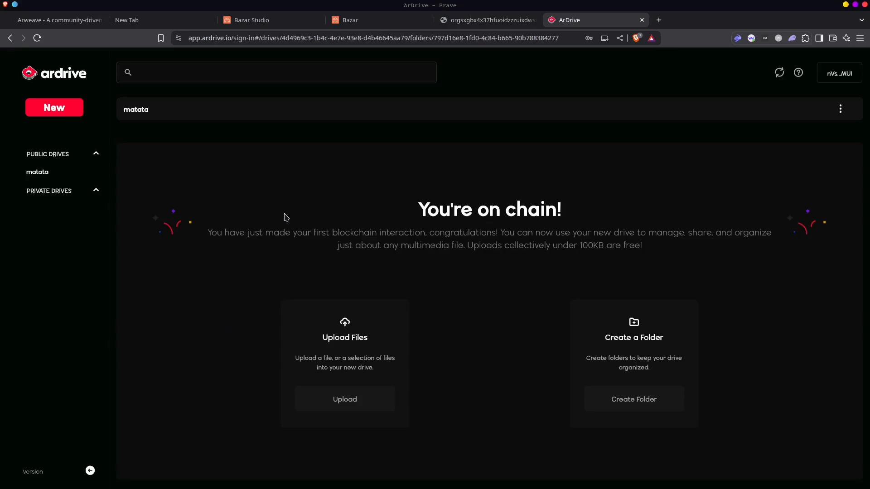
# Choose avatar.jpg and banner.jpg from the Desktop folder for upload to the matata drive.
pyautogui.click(347, 407)
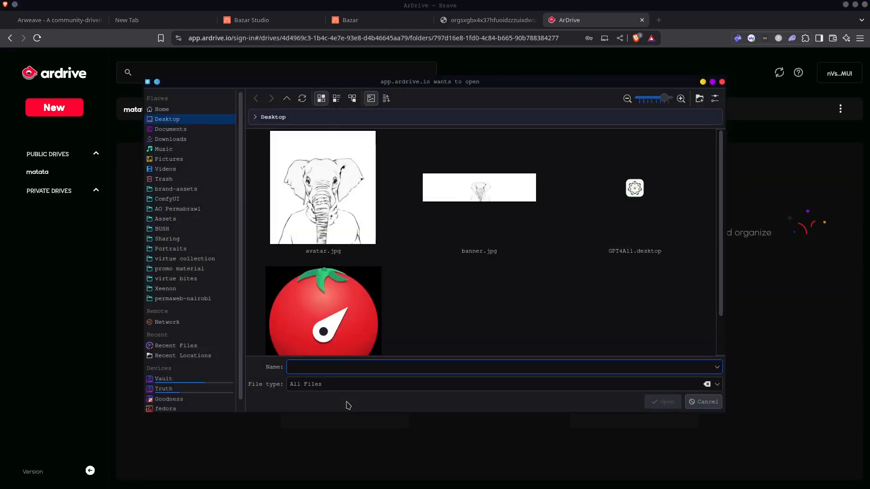
pyautogui.click(327, 208)
pyautogui.keyDown('ctrl'); pyautogui.click(435, 188); pyautogui.keyUp('ctrl')
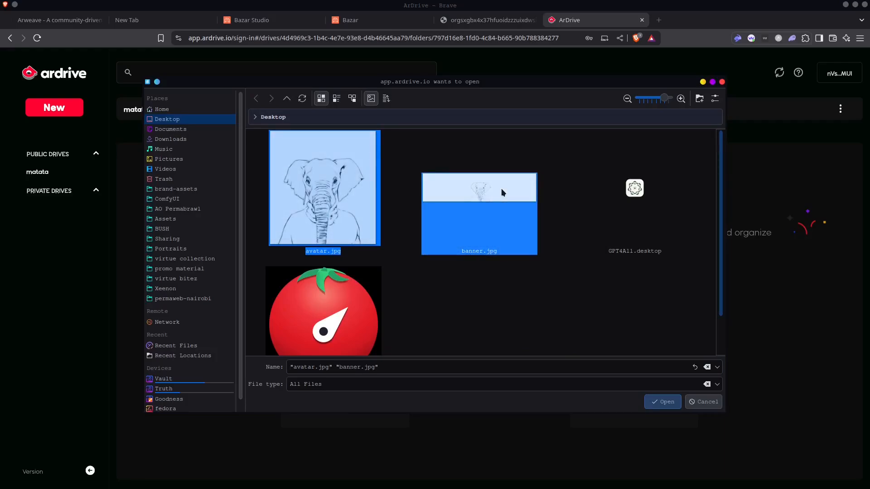
pyautogui.click(662, 402)
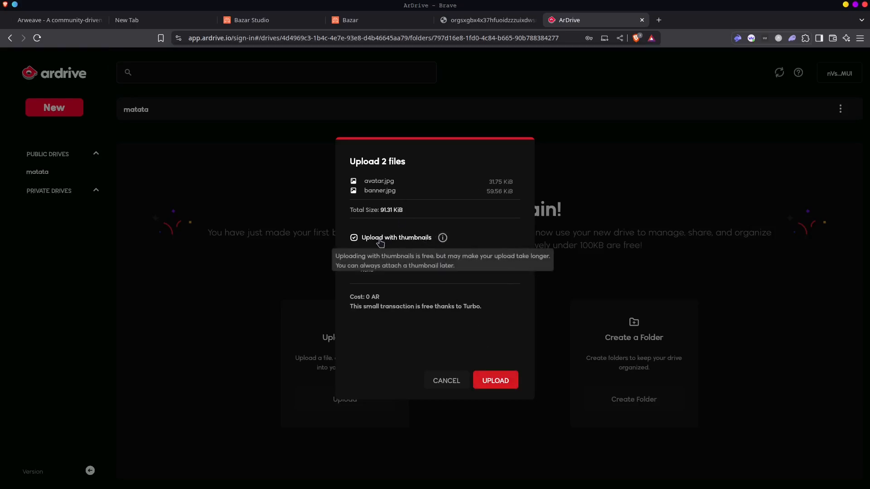
# Open the data licensing help article, return to the upload, and review the available license options.
pyautogui.click(389, 255)
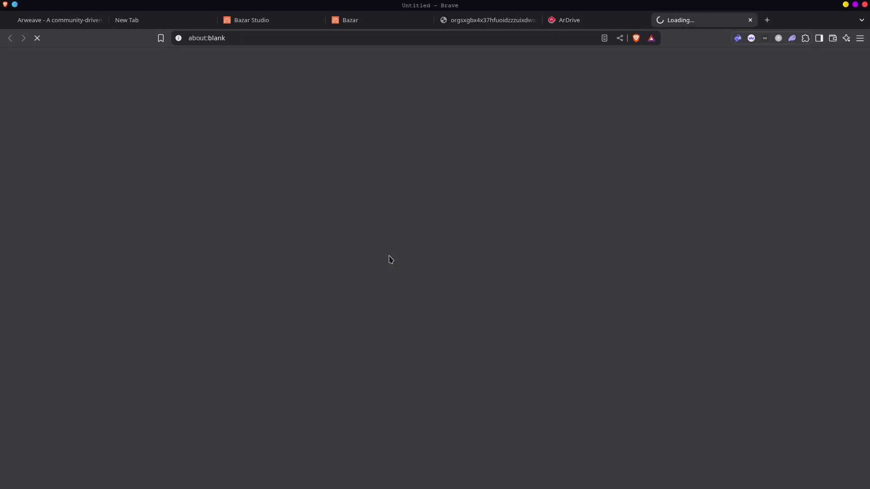
pyautogui.click(580, 20)
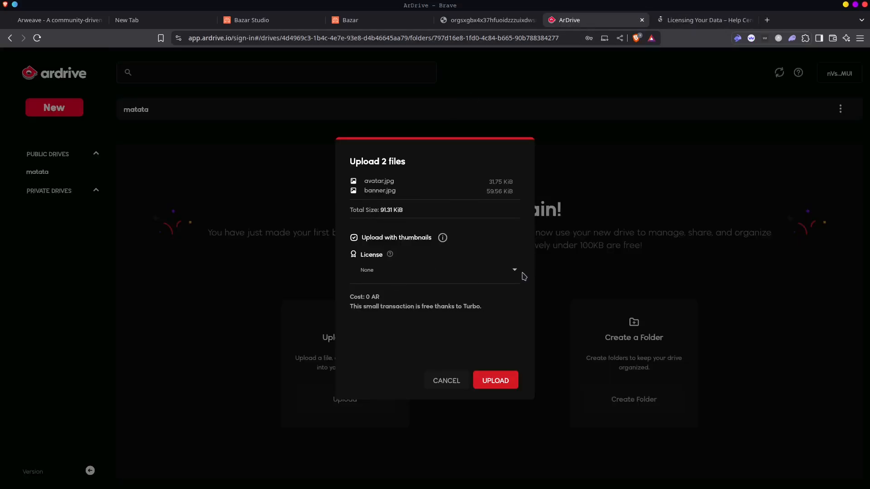
pyautogui.click(517, 274)
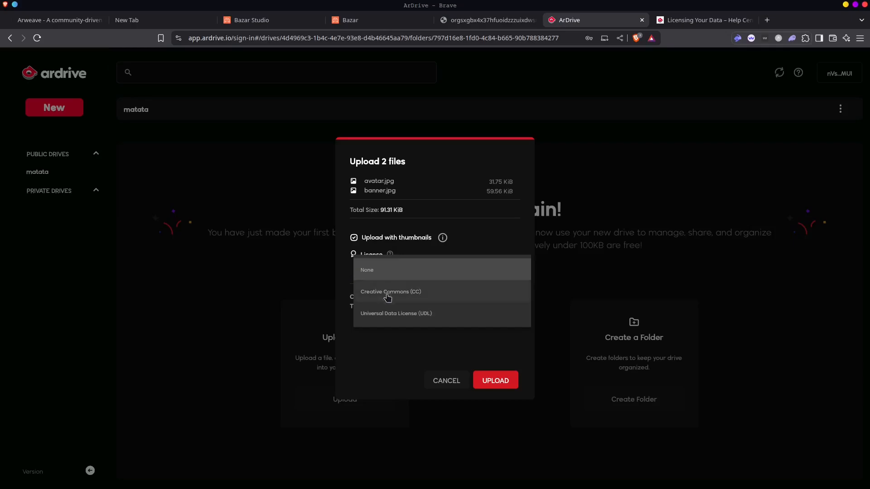
pyautogui.click(345, 284)
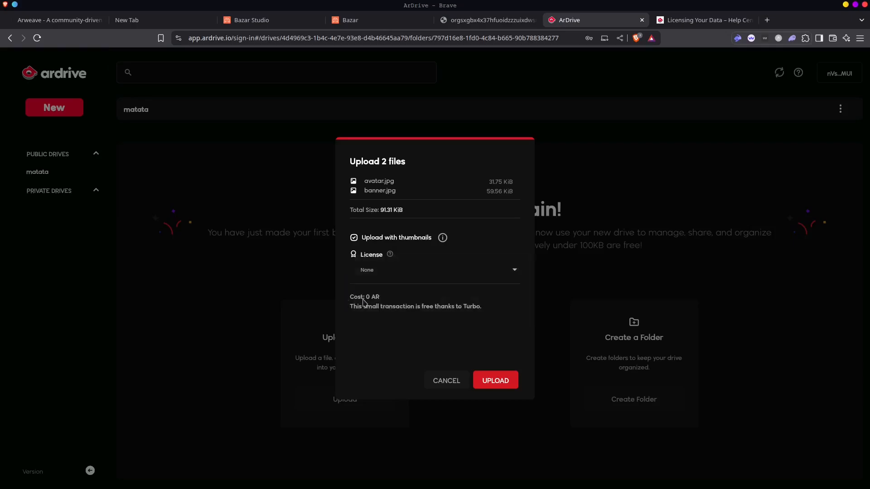
# Upload the two images with thumbnails and no license, signing every Wander message request.
pyautogui.click(496, 380)
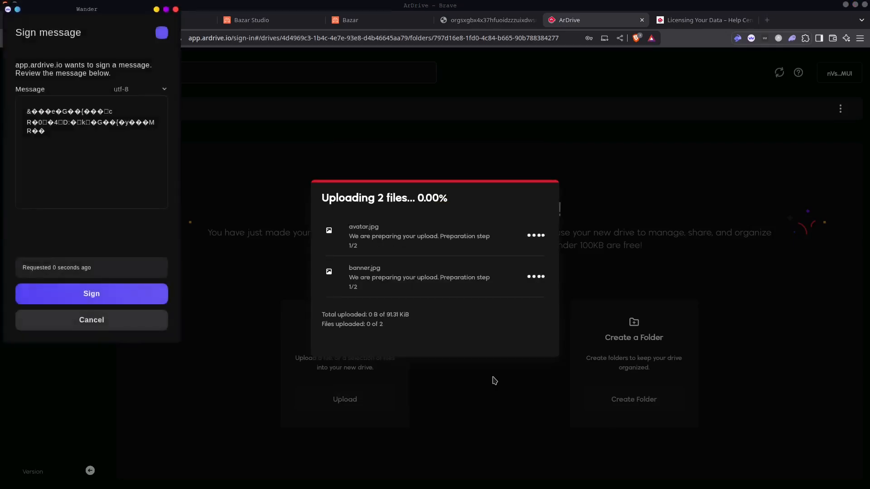
pyautogui.click(92, 298)
pyautogui.click(92, 297)
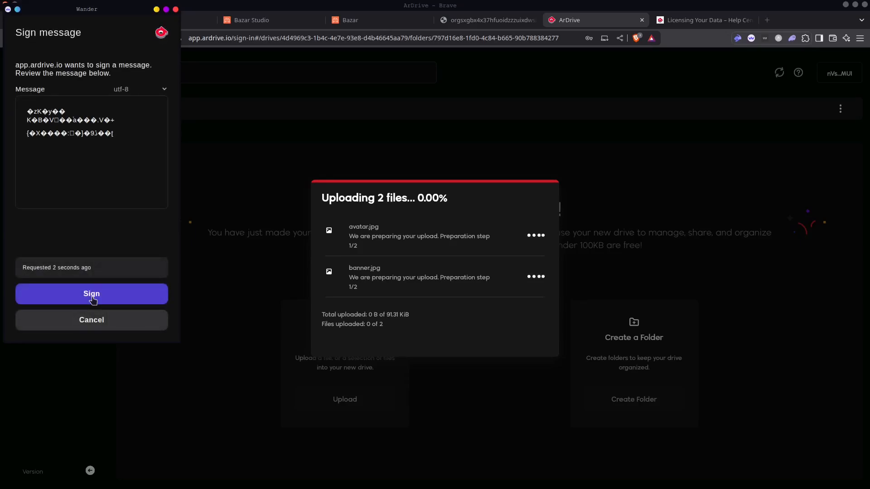
pyautogui.click(93, 297)
pyautogui.click(92, 297)
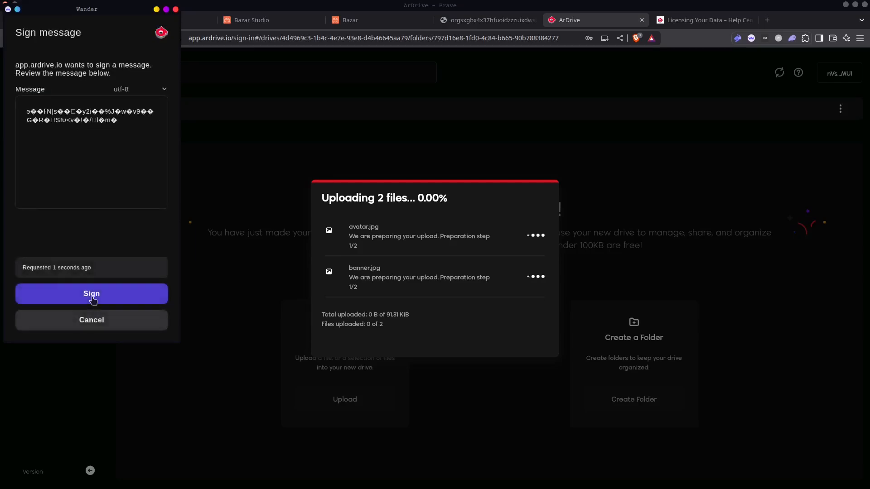
pyautogui.click(93, 298)
pyautogui.click(92, 297)
pyautogui.click(93, 297)
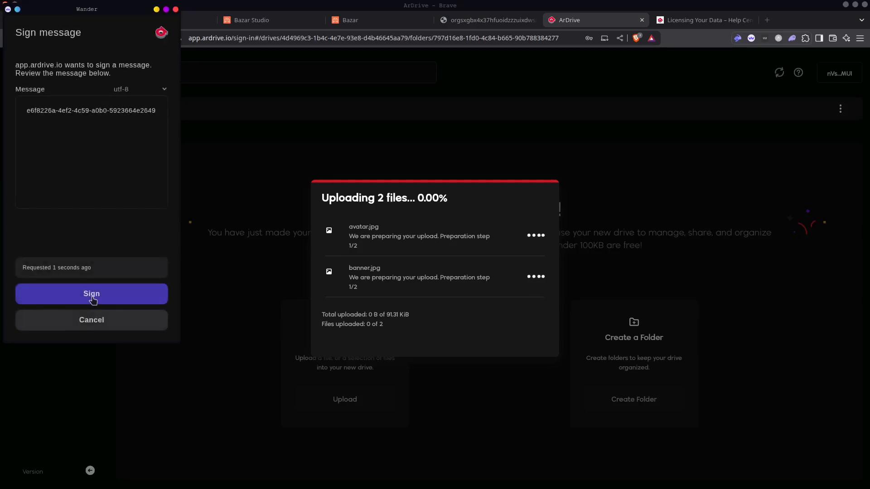
pyautogui.click(92, 298)
pyautogui.click(93, 298)
pyautogui.click(92, 297)
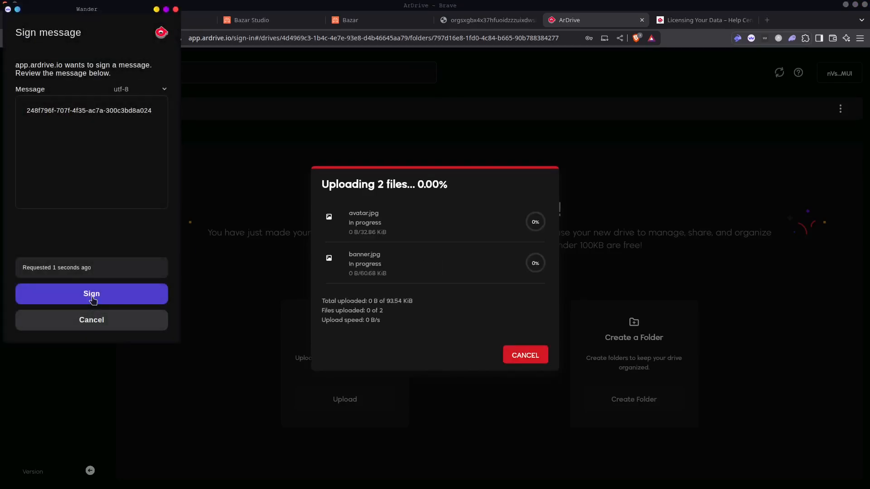
pyautogui.click(92, 298)
pyautogui.click(92, 298)
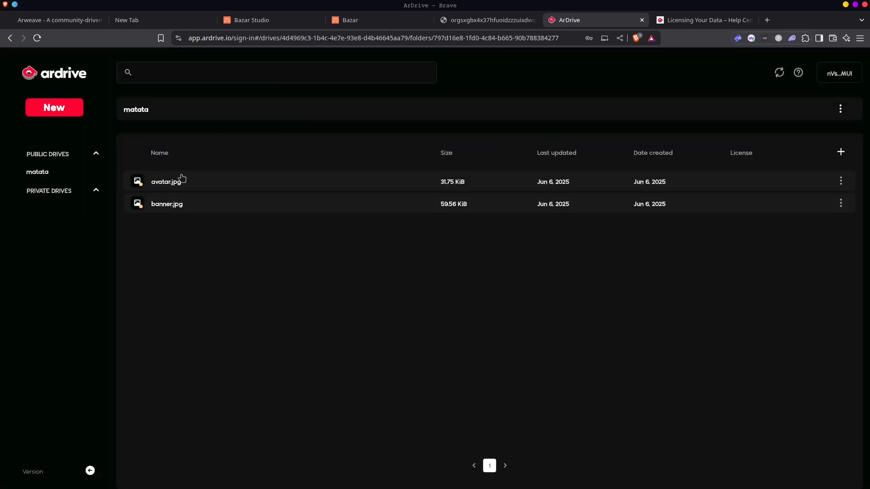
# Preview the uploaded avatar.jpg from its file actions in the matata drive.
pyautogui.click(840, 183)
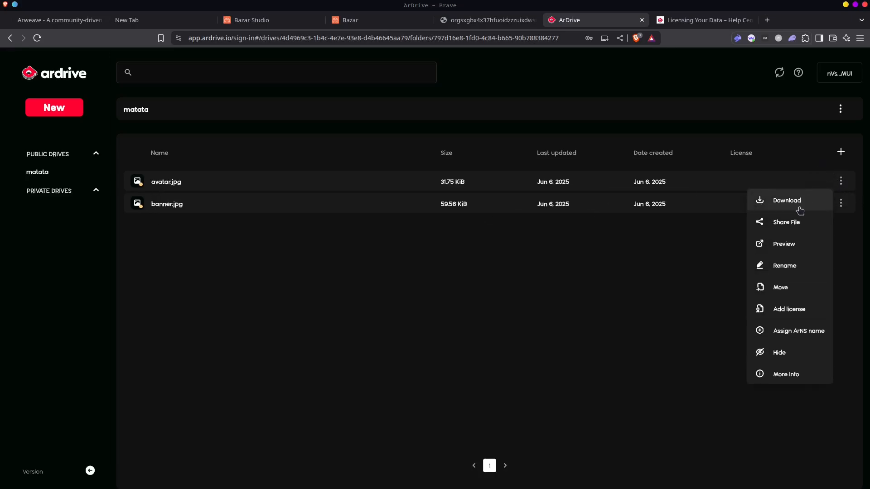
pyautogui.click(785, 245)
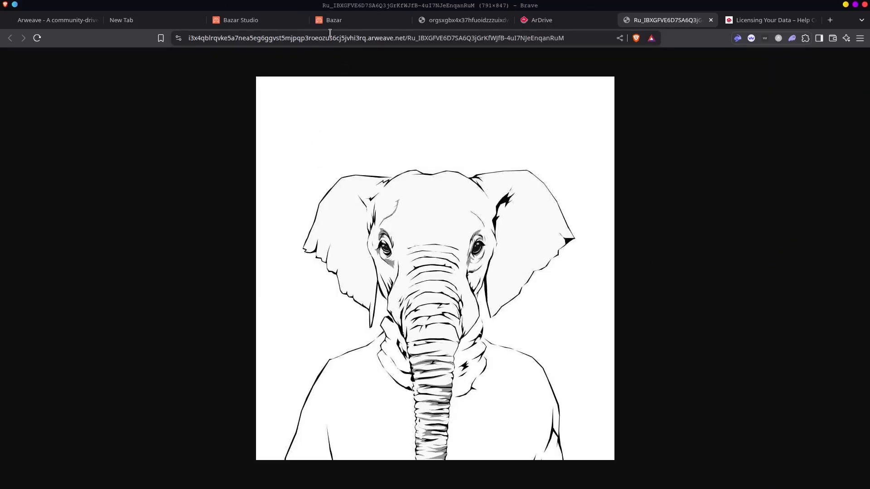
# Reveal and highlight the full Arweave web address of the avatar.jpg preview to examine it.
pyautogui.click(329, 38)
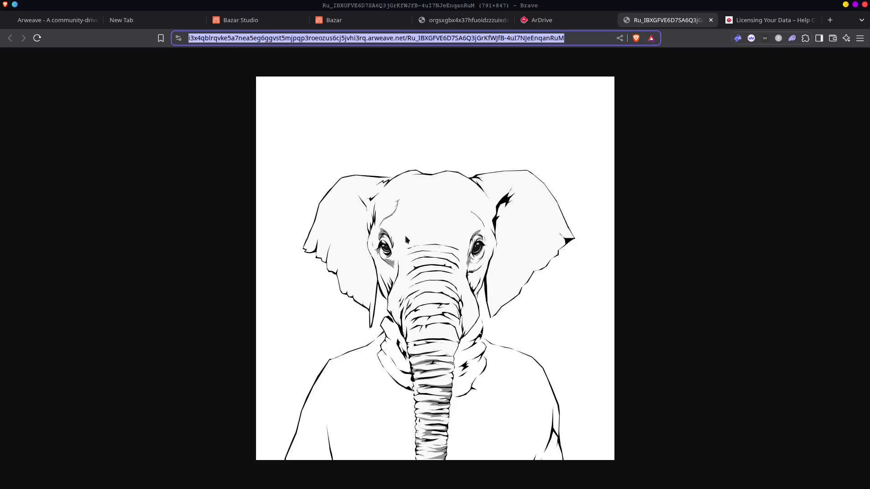
pyautogui.click(210, 39)
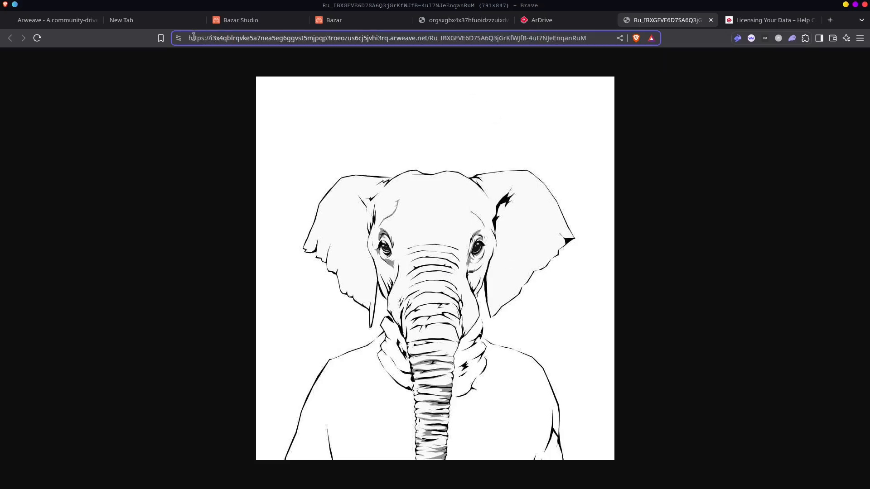
pyautogui.moveTo(193, 36); pyautogui.dragTo(570, 45)
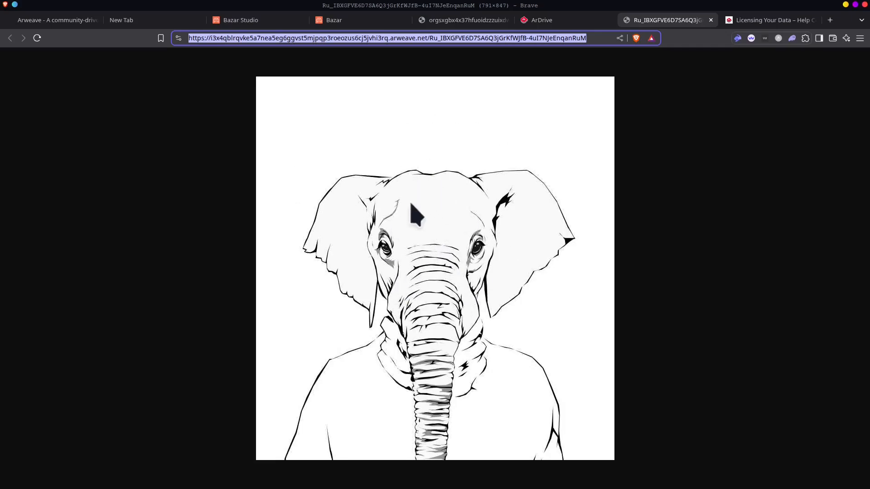
pyautogui.click(278, 136)
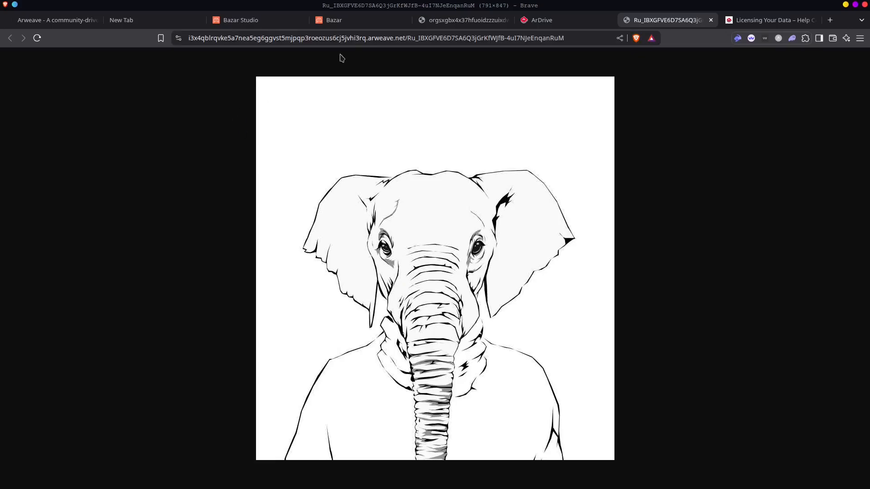
pyautogui.click(335, 34)
# Return to the matata drive, review the file actions available for avatar.jpg, and preview banner.jpg.
pyautogui.click(579, 22)
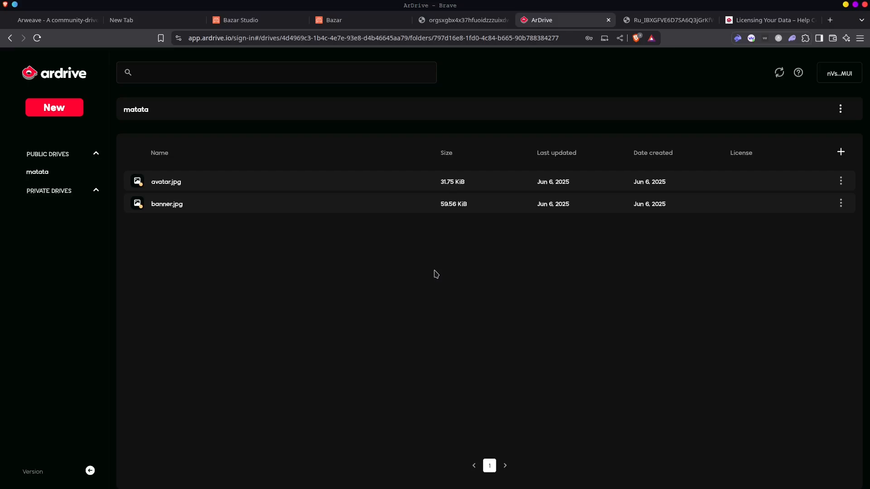
pyautogui.click(841, 181)
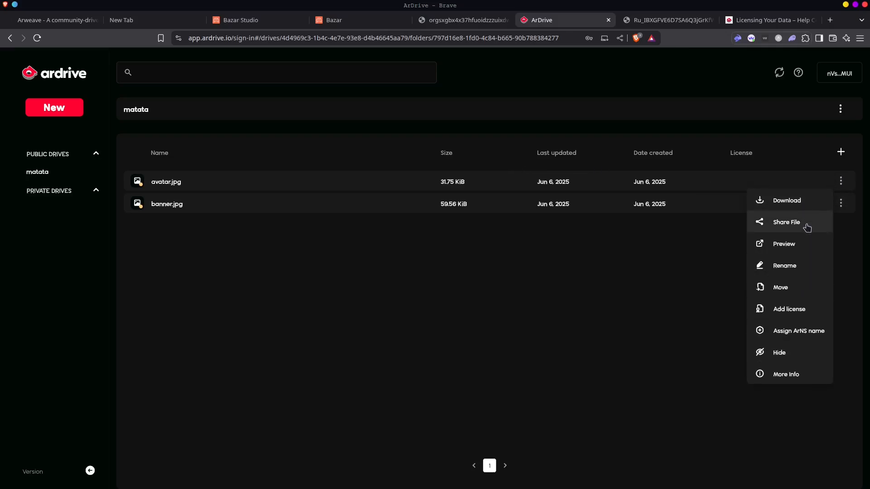
pyautogui.click(458, 256)
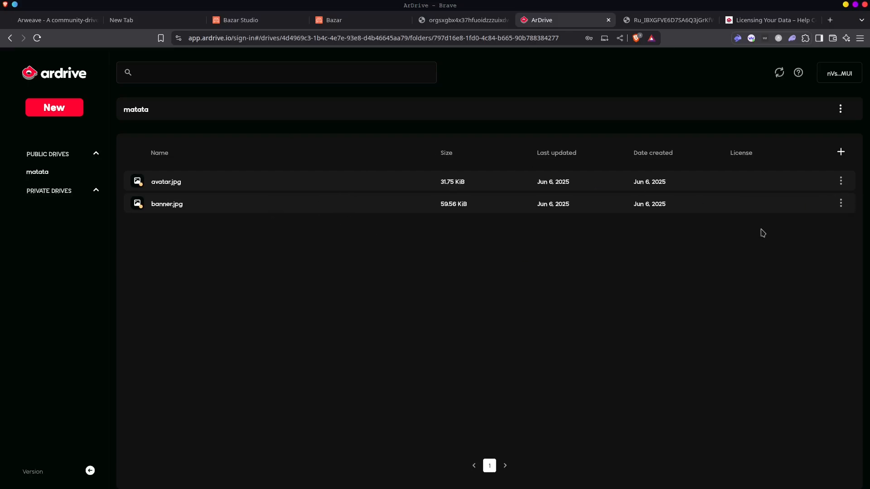
pyautogui.click(841, 204)
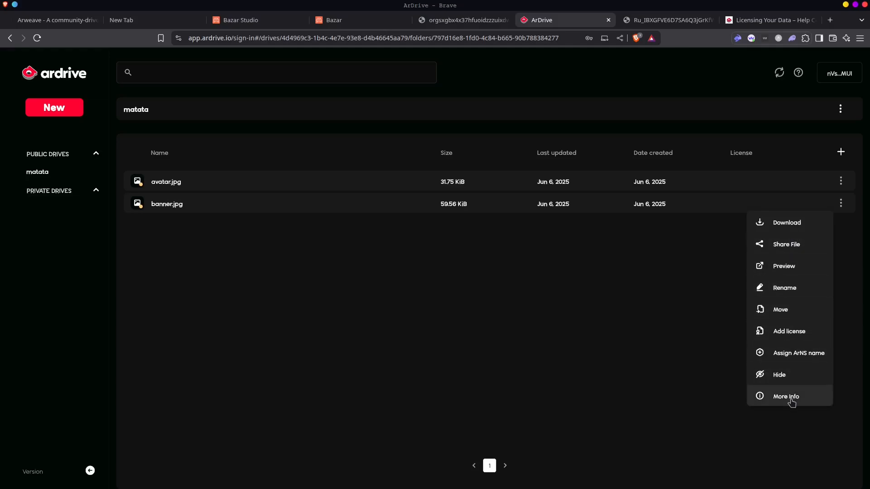
pyautogui.click(780, 268)
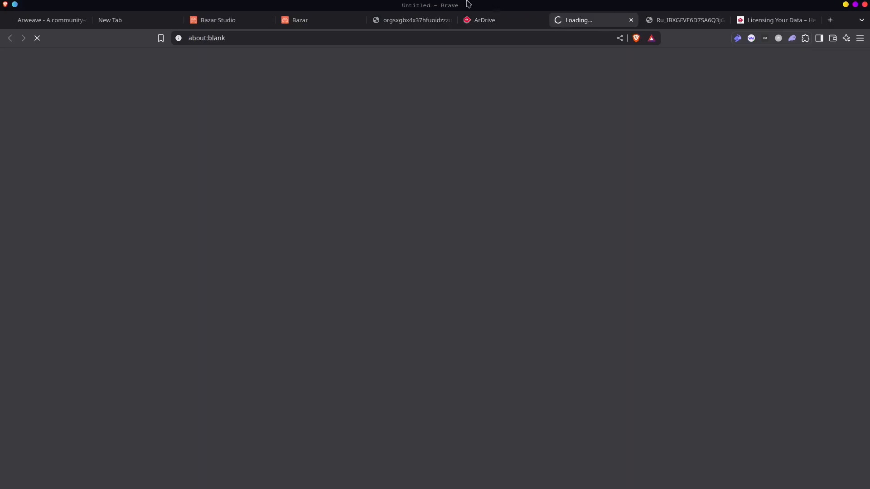